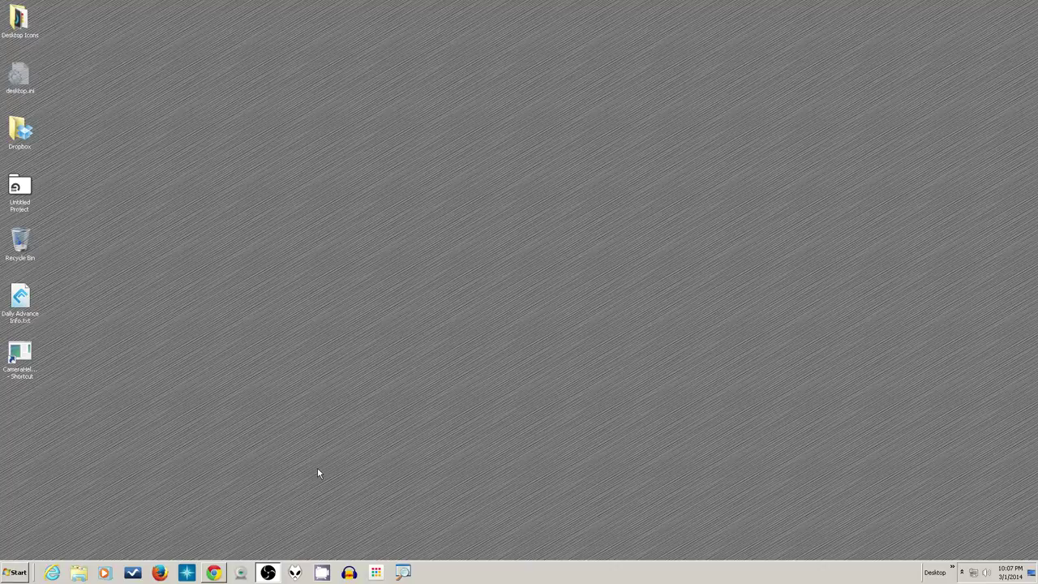
# Open the webcam properties, look at the advanced image settings, and cancel without saving
pyautogui.click(240, 572)
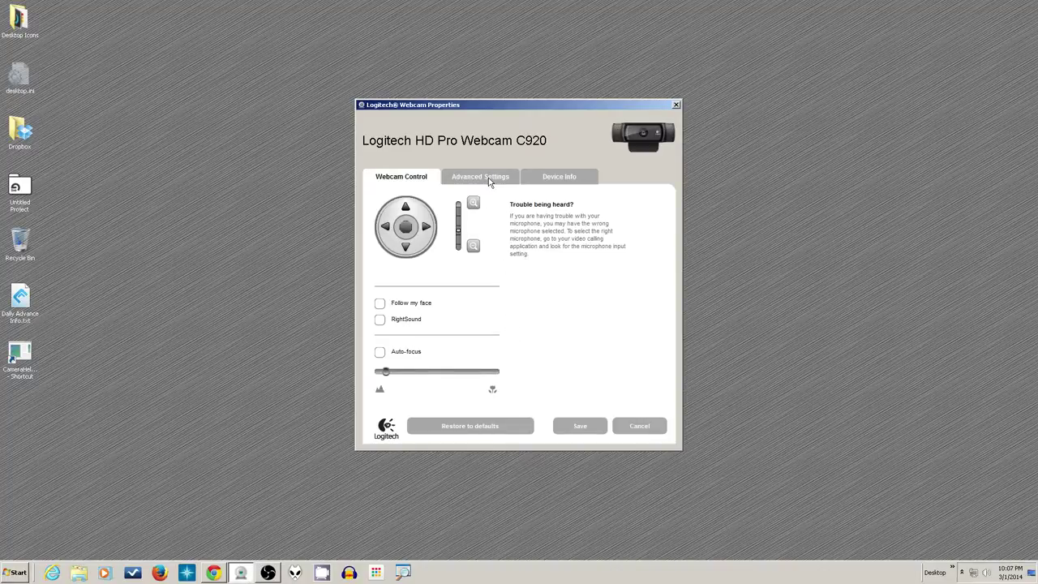
pyautogui.click(489, 180)
pyautogui.click(411, 180)
pyautogui.click(643, 427)
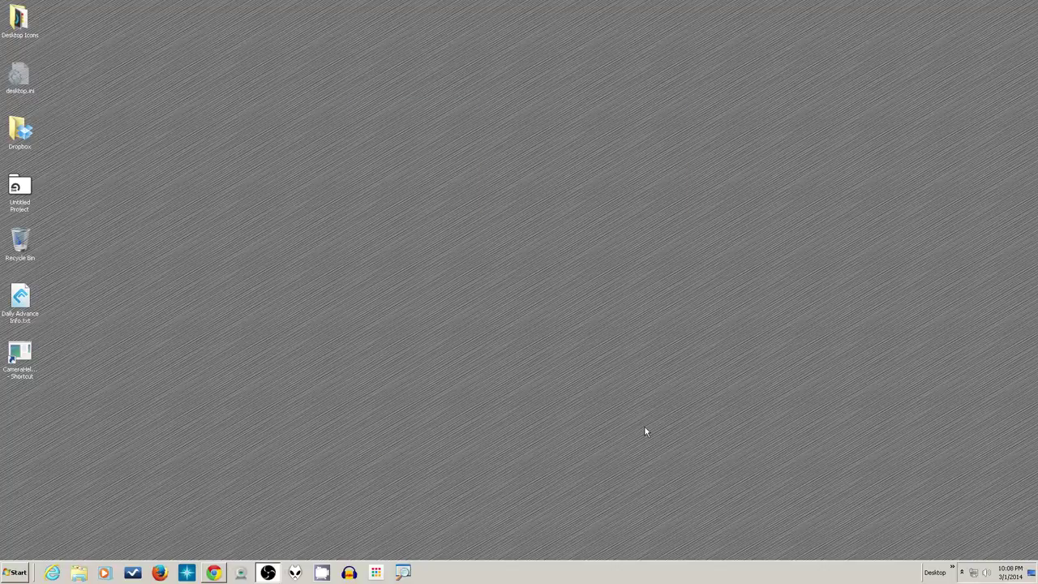
# Search Start for 'device', launch the Device property page, then close it unchanged
pyautogui.click(17, 574)
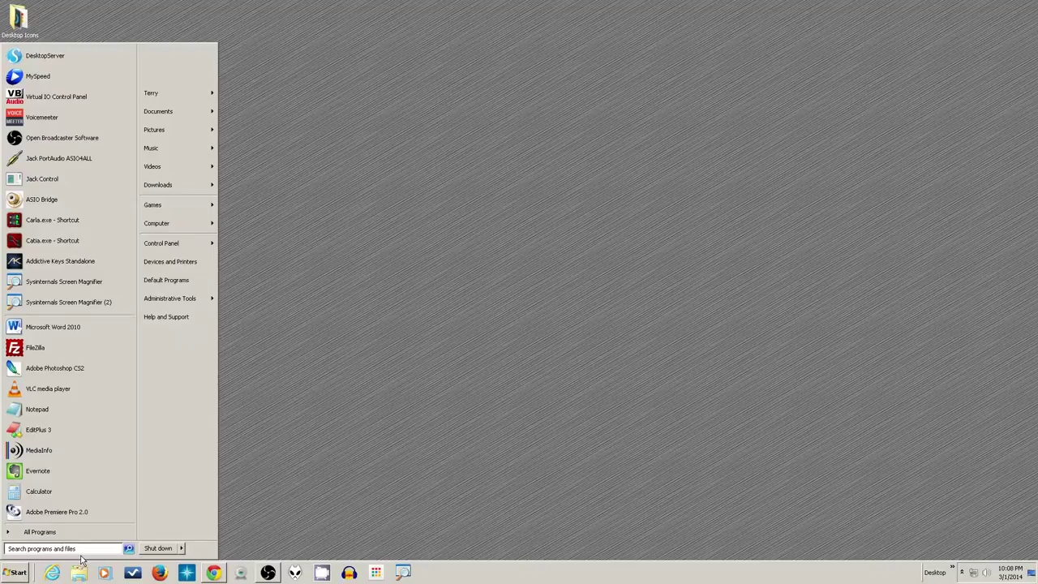
pyautogui.write('device')
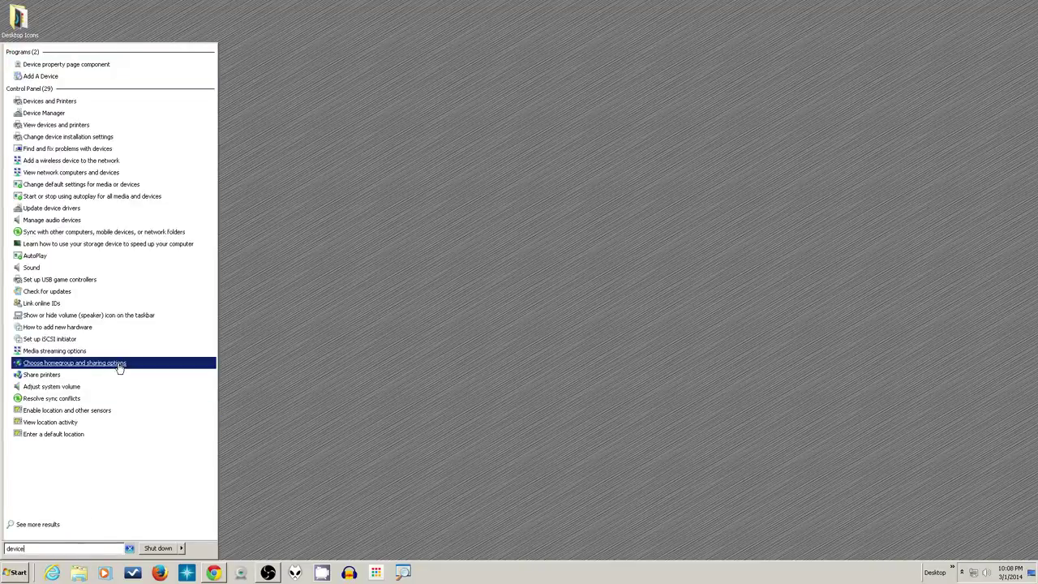
pyautogui.rightClick(92, 70)
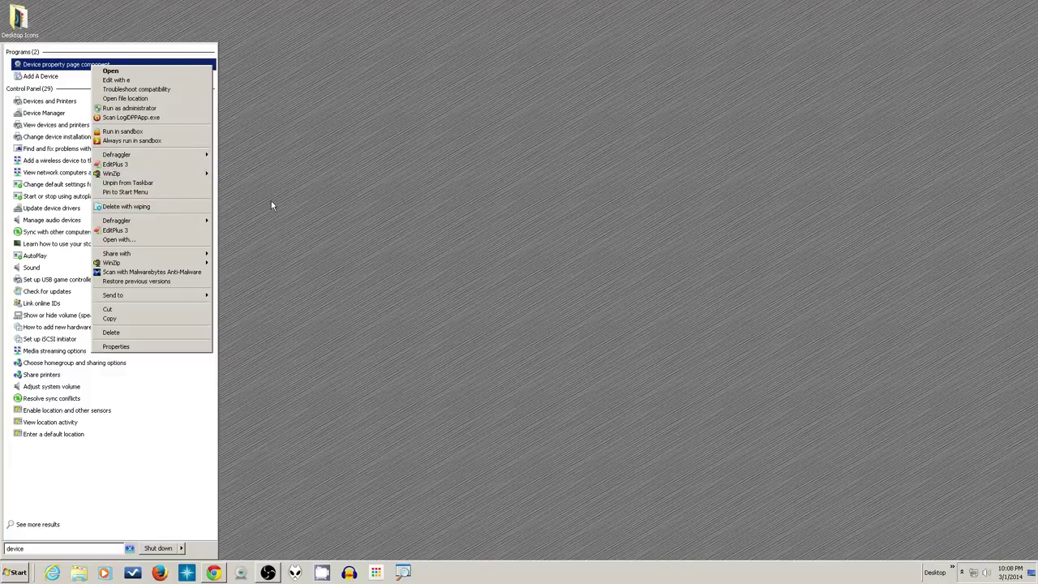
pyautogui.click(79, 64)
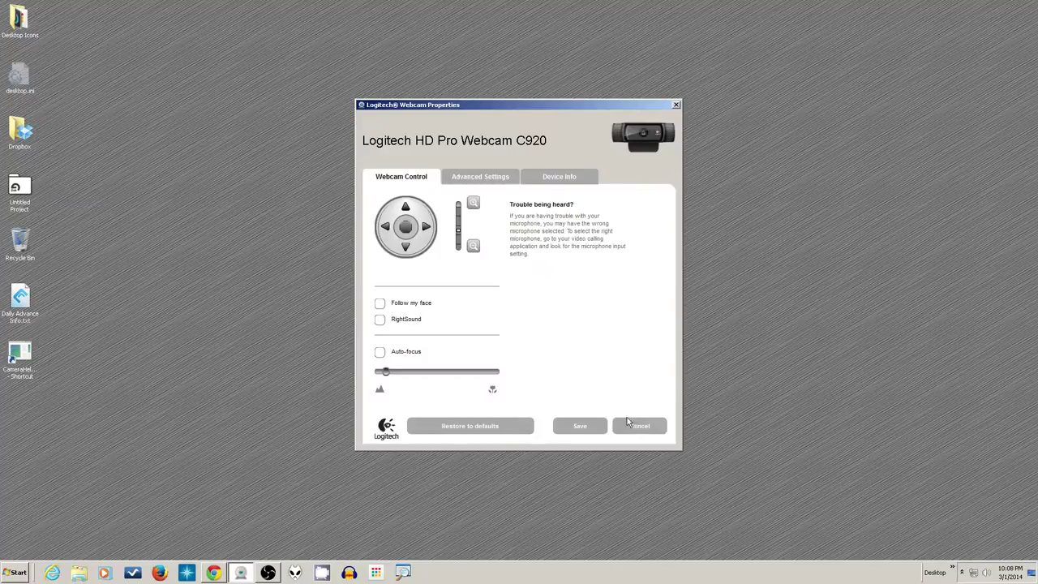
pyautogui.click(634, 424)
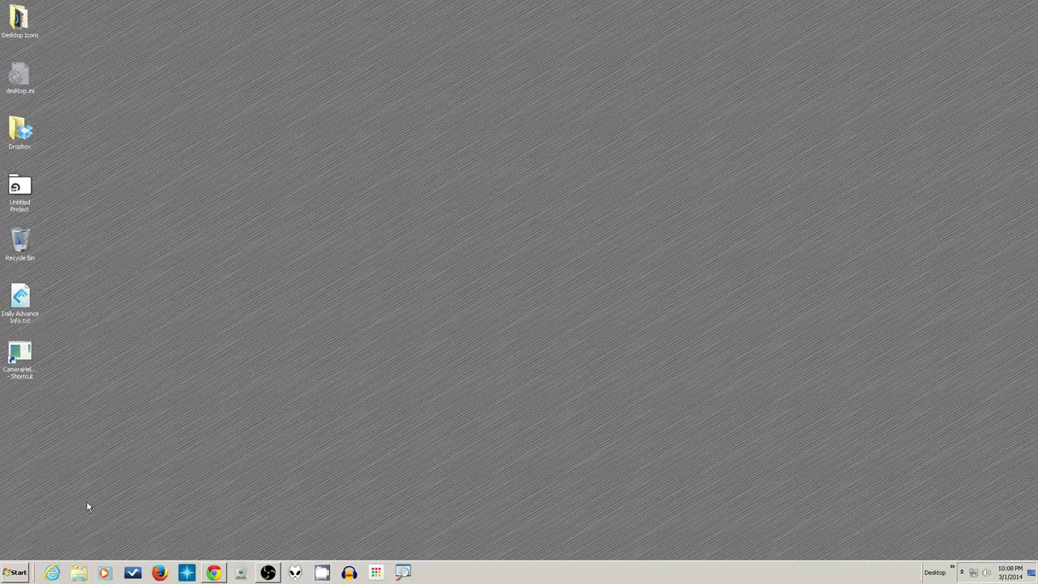
# Search 'web', then open and close the main Logitech Webcam Software window from its tray icon
pyautogui.click(16, 572)
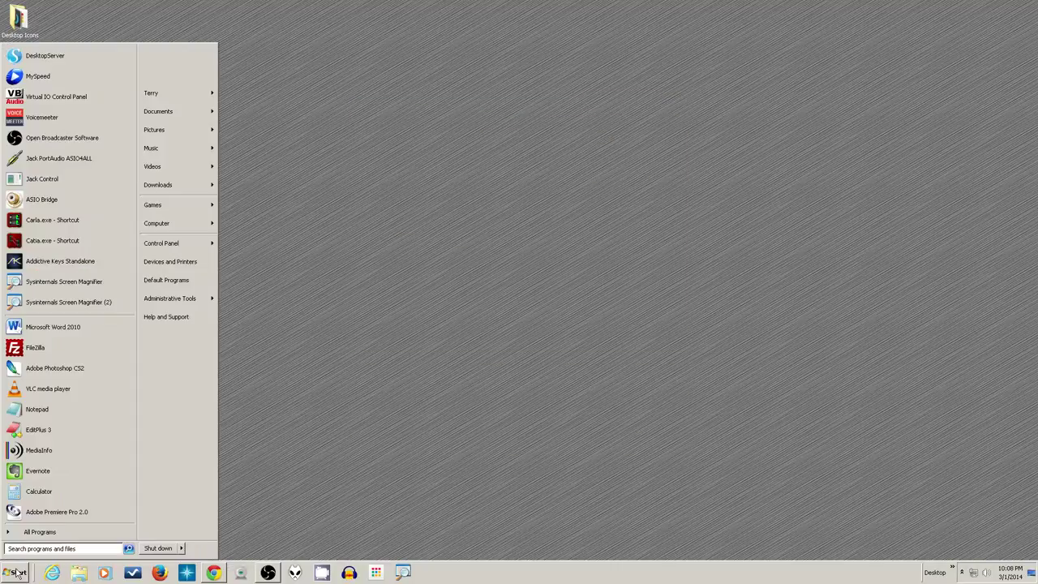
pyautogui.write('web')
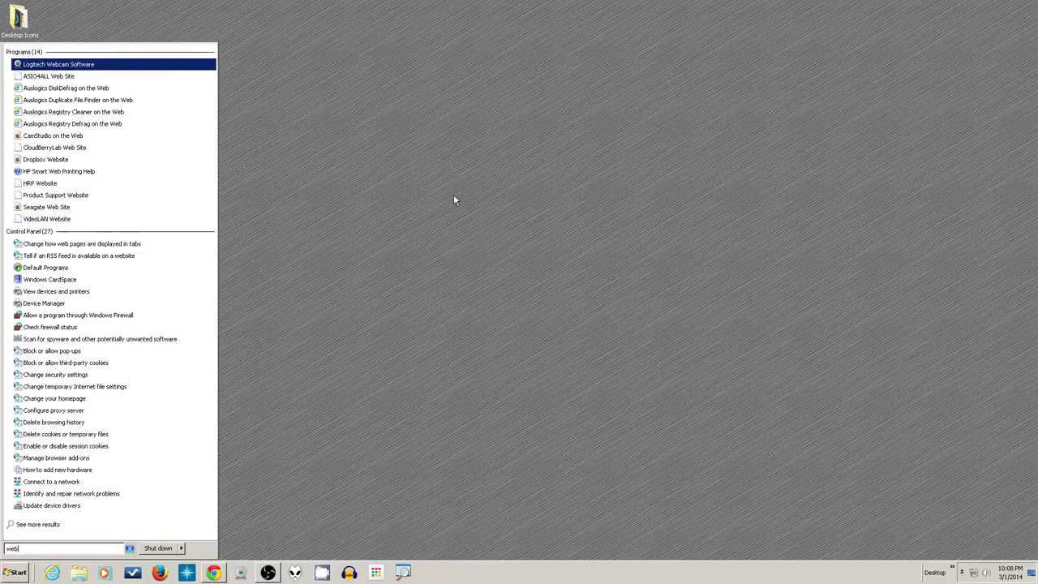
pyautogui.click(963, 572)
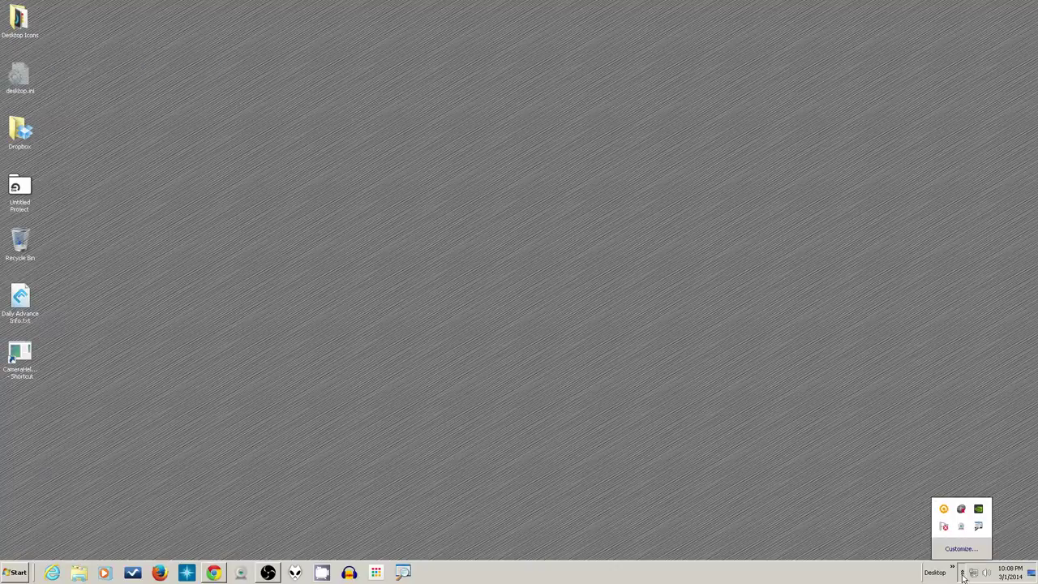
pyautogui.rightClick(963, 530)
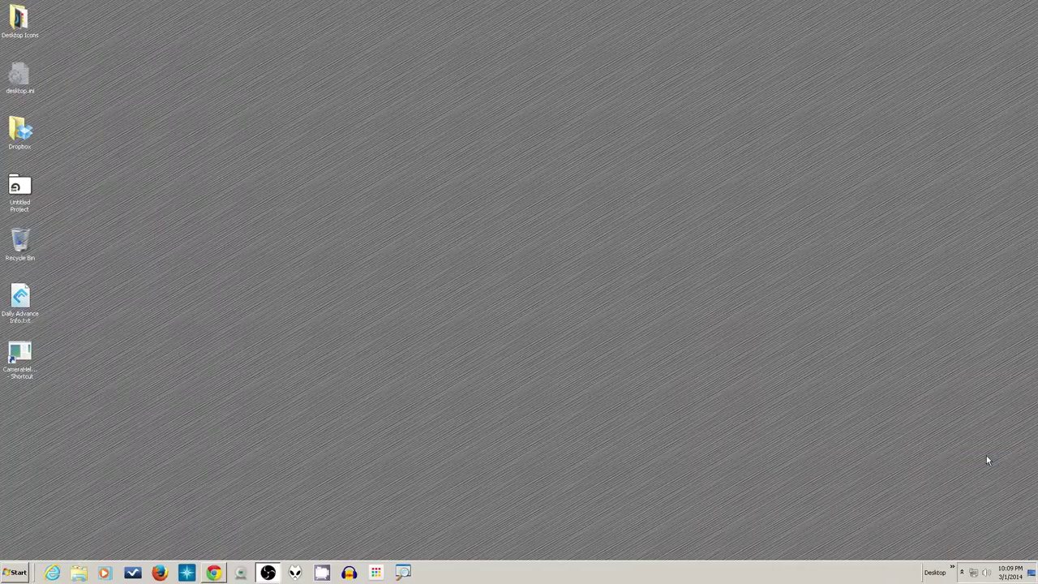
pyautogui.click(962, 573)
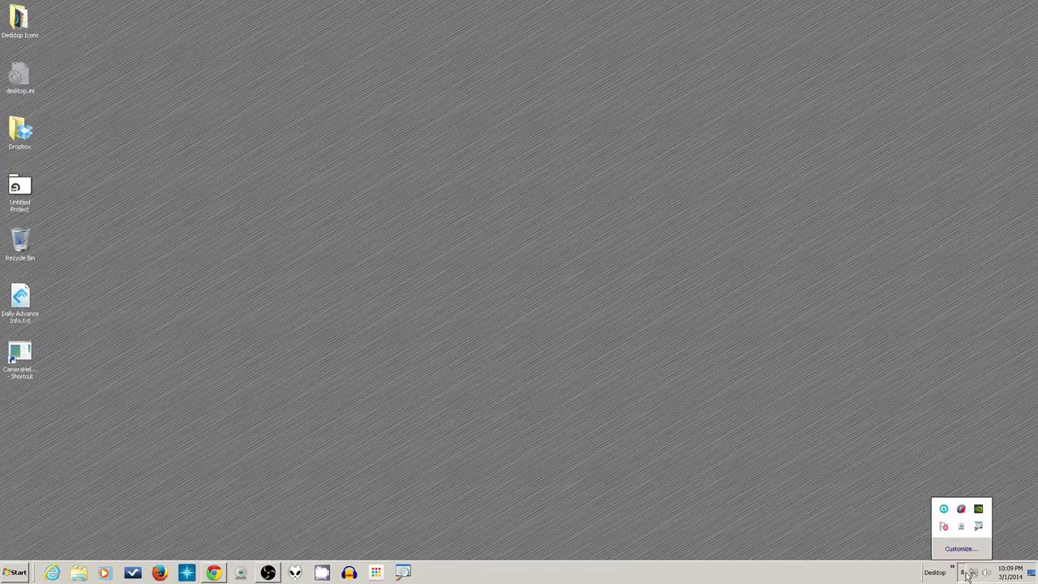
pyautogui.rightClick(961, 527)
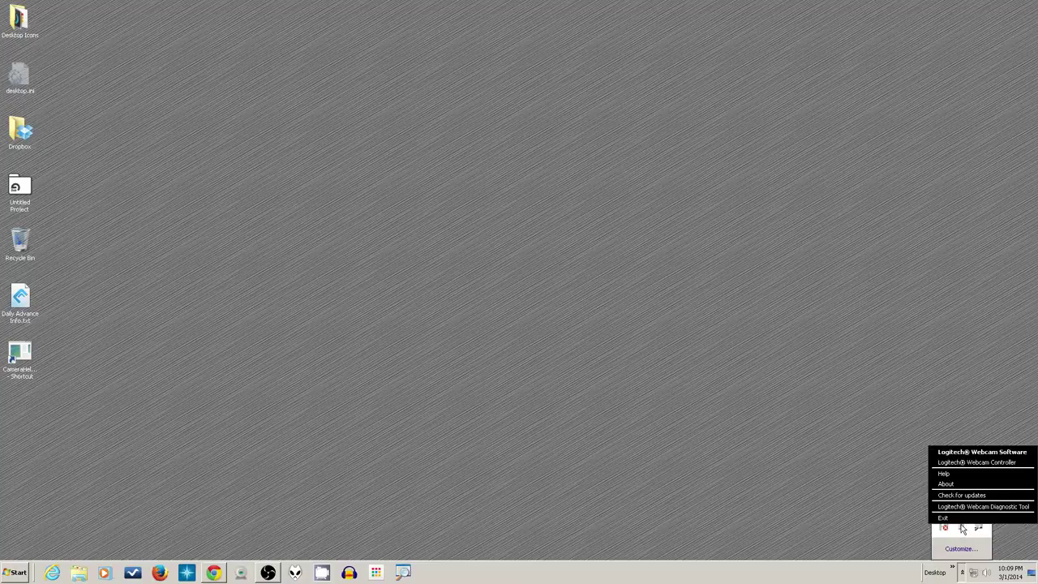
pyautogui.click(961, 452)
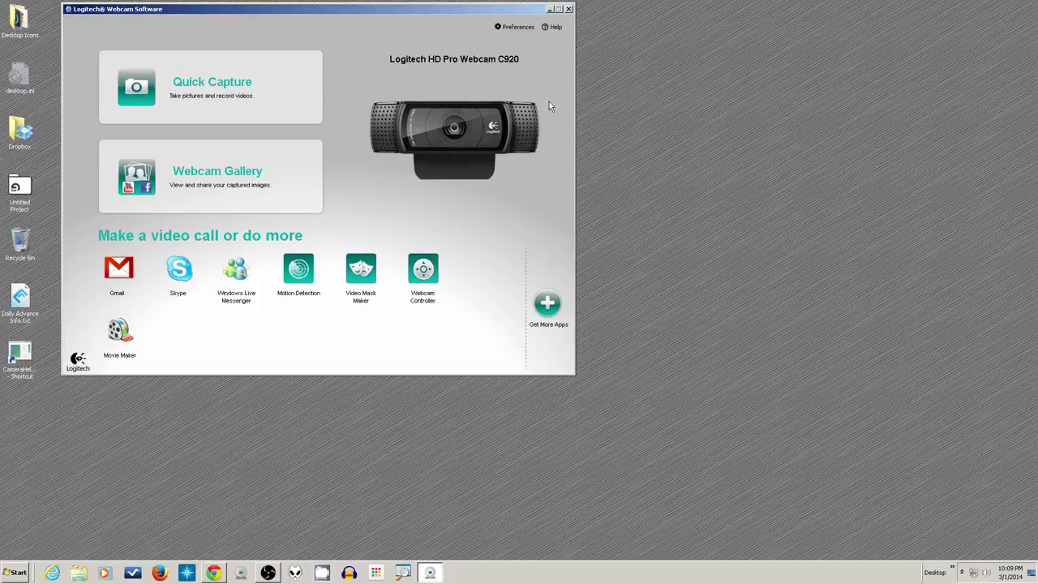
pyautogui.click(569, 10)
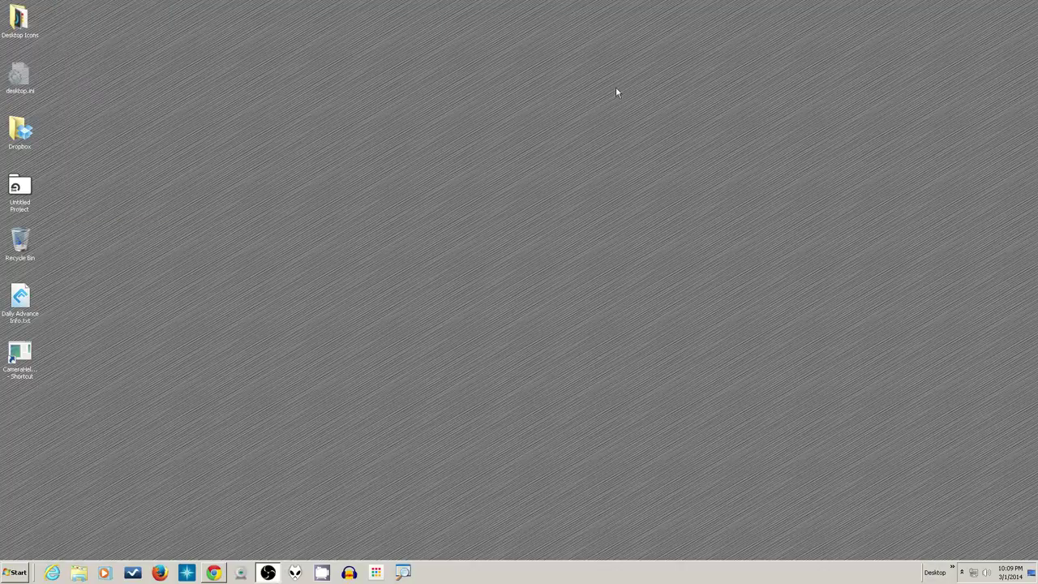
# Launch the Logitech Webcam Controller from the tray icon's quick actions
pyautogui.click(963, 574)
pyautogui.rightClick(961, 529)
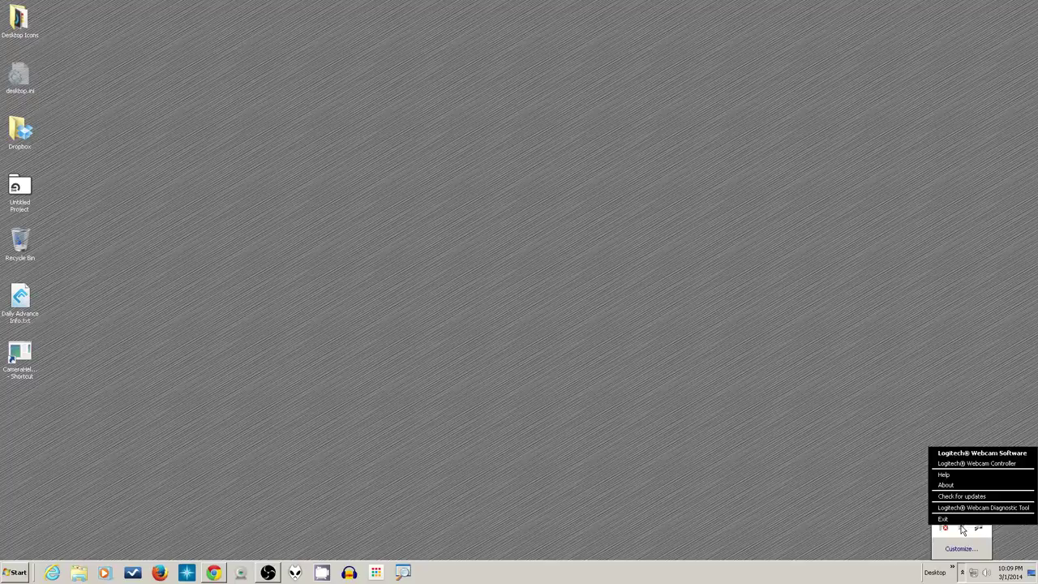
pyautogui.click(968, 464)
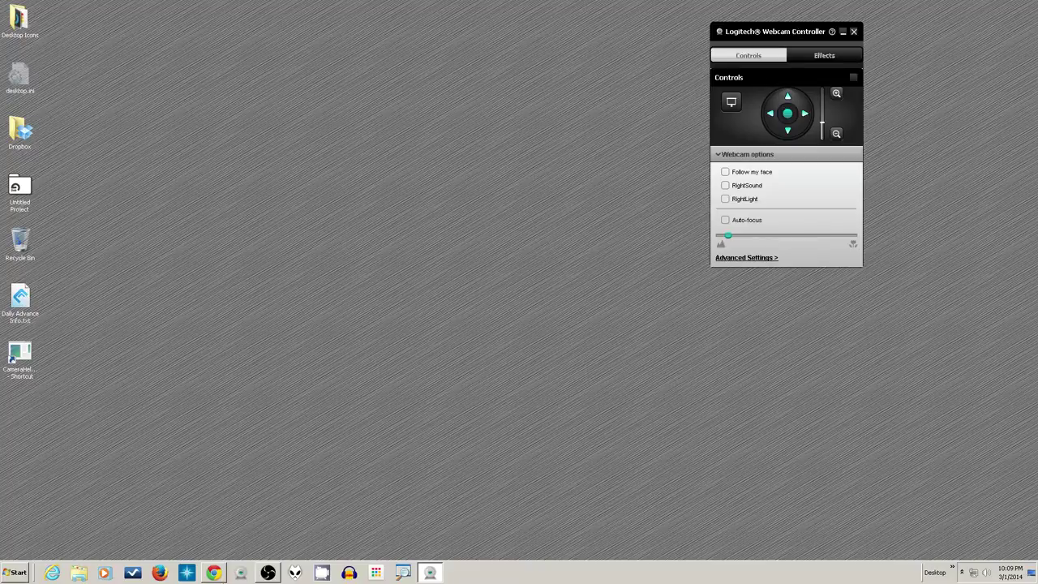
# Open the webcam properties, view the advanced image settings, then cancel without saving
pyautogui.click(240, 573)
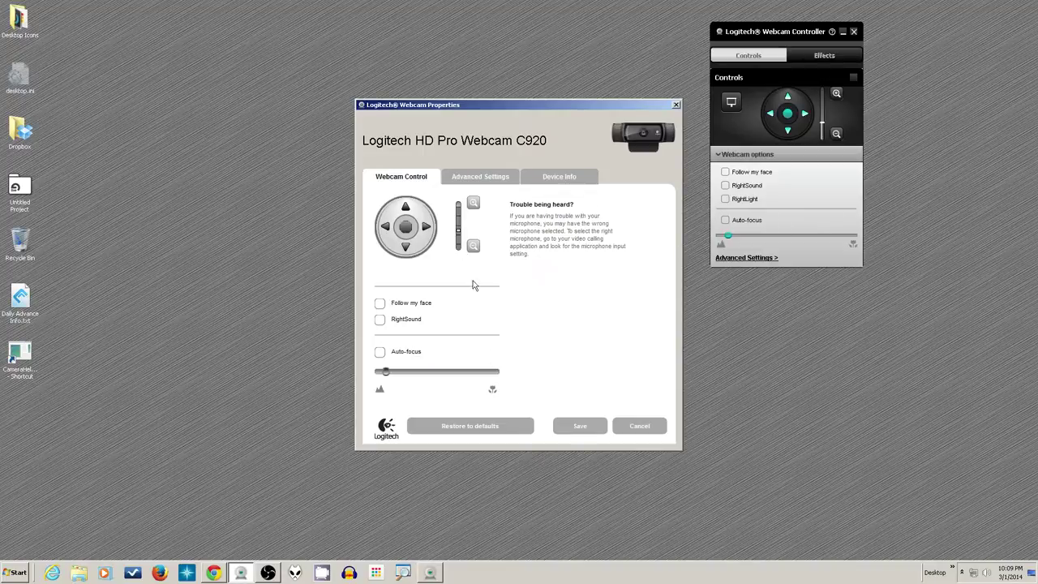
pyautogui.click(505, 184)
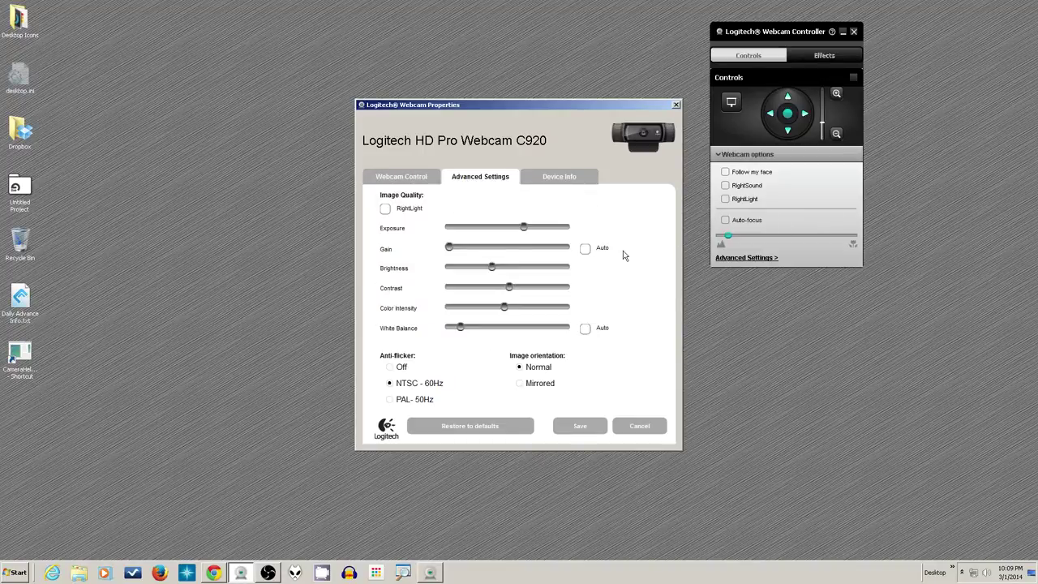
pyautogui.click(747, 258)
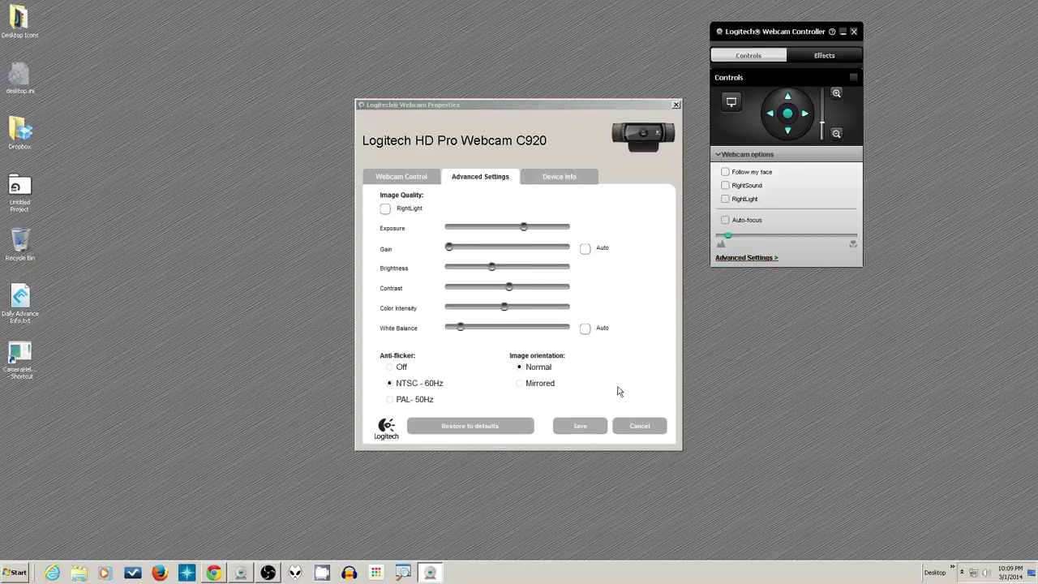
pyautogui.click(646, 430)
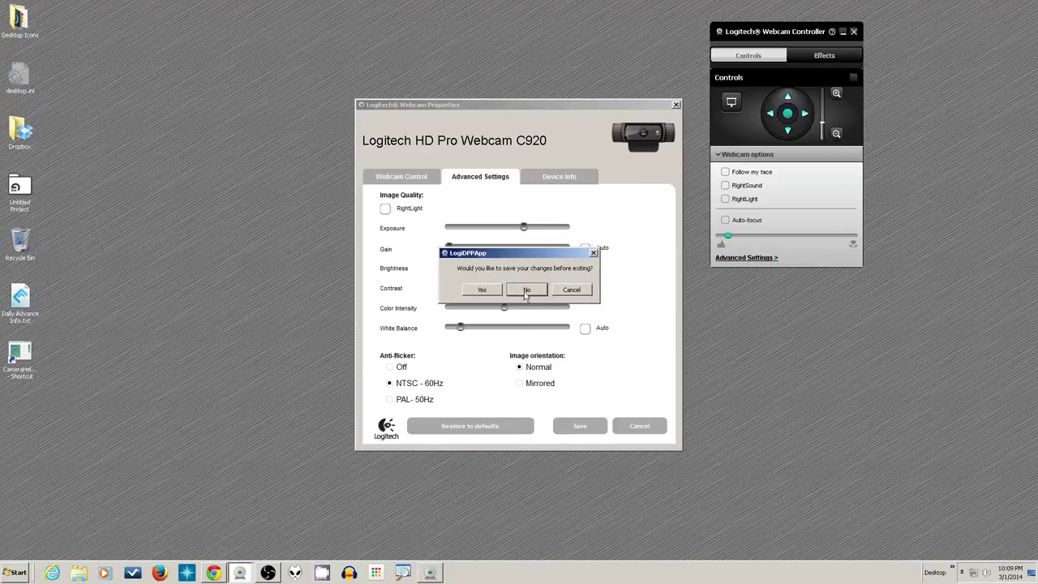
pyautogui.click(526, 290)
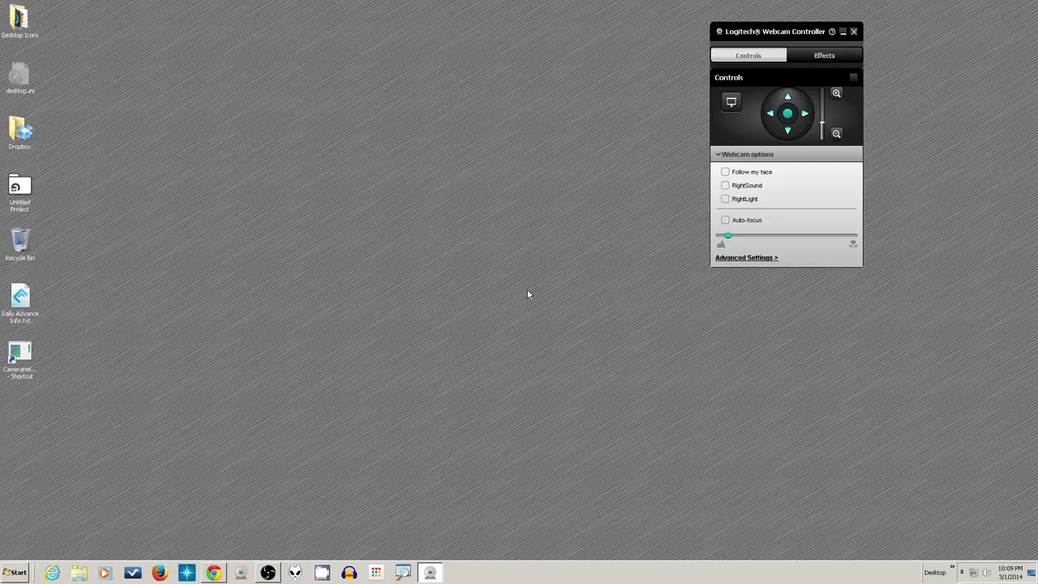
# Reopen the properties via Advanced Settings, browse both tabs, and close it and the Webcam Controller
pyautogui.click(744, 258)
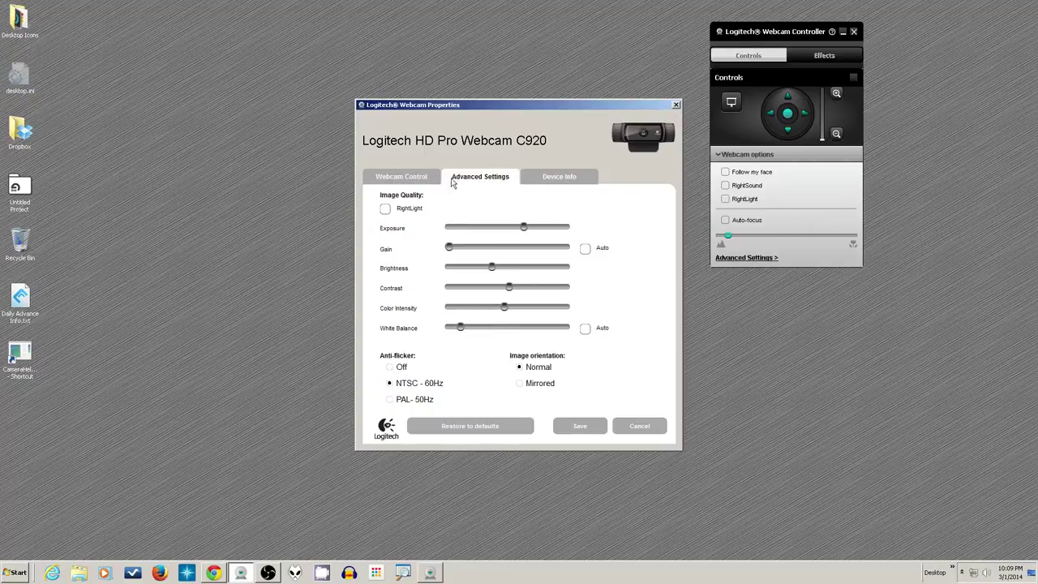
pyautogui.click(399, 178)
pyautogui.click(496, 181)
pyautogui.click(419, 173)
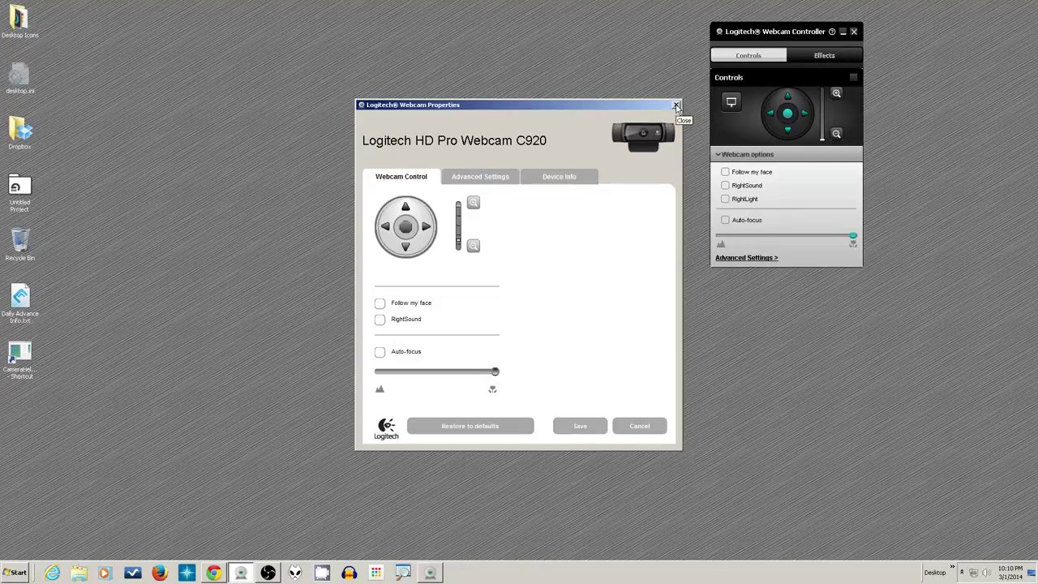
pyautogui.click(676, 105)
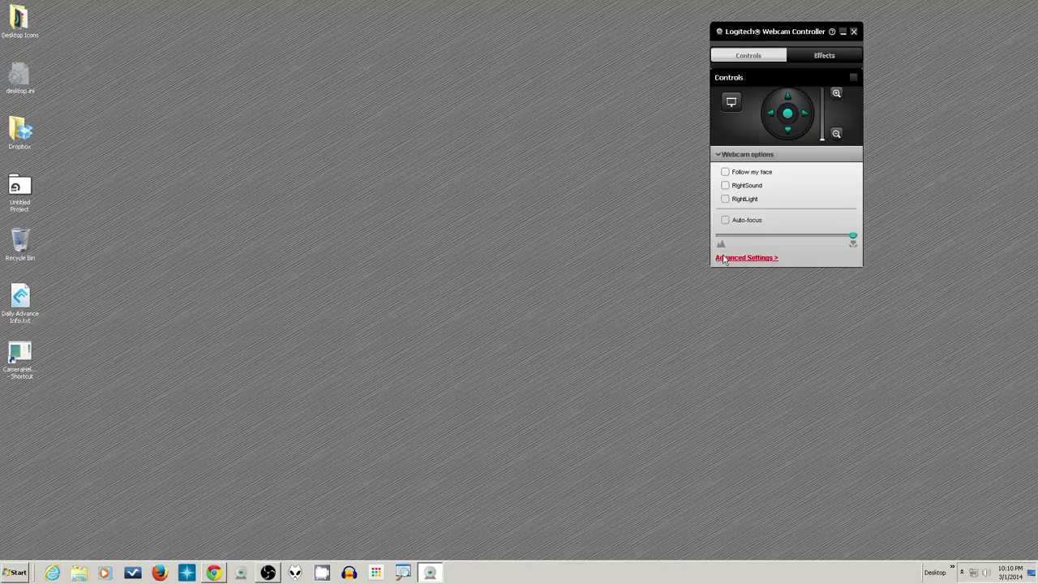
pyautogui.click(614, 263)
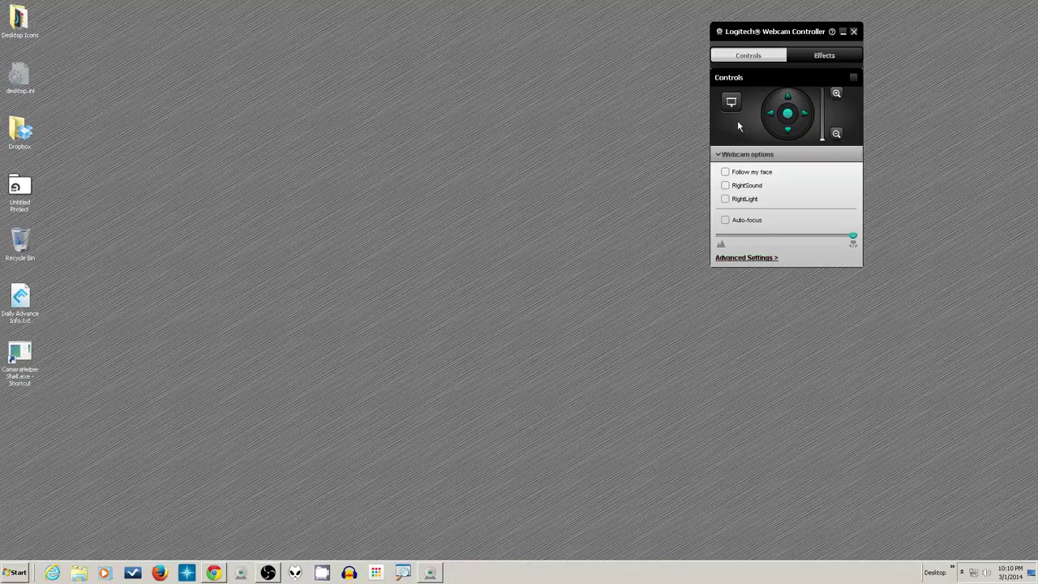
pyautogui.click(853, 32)
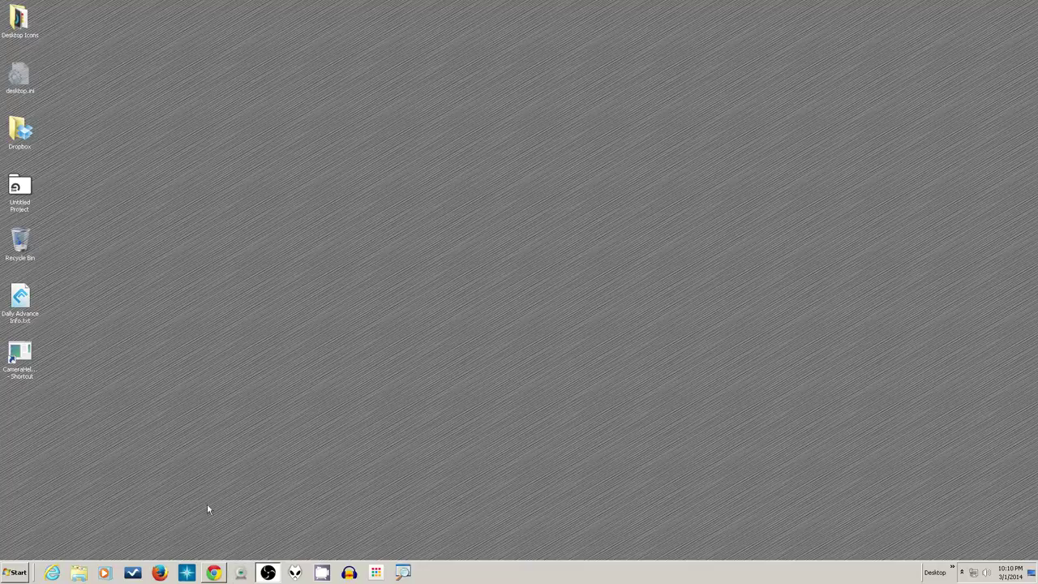
# Open Libraries in Explorer, launch the Webcam Controller from the CameraHelper shortcut, and close it
pyautogui.click(78, 574)
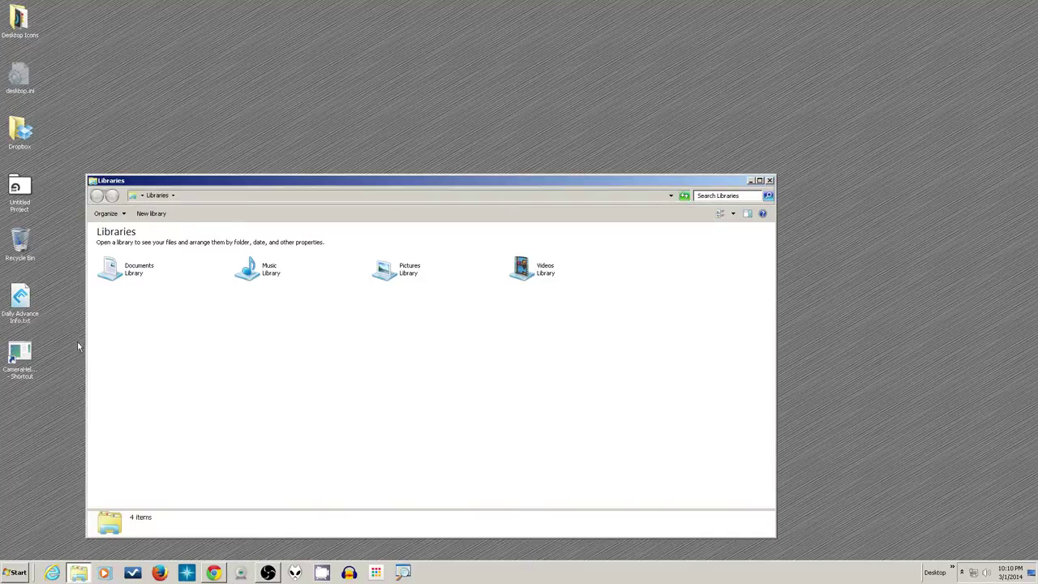
pyautogui.doubleClick(23, 360)
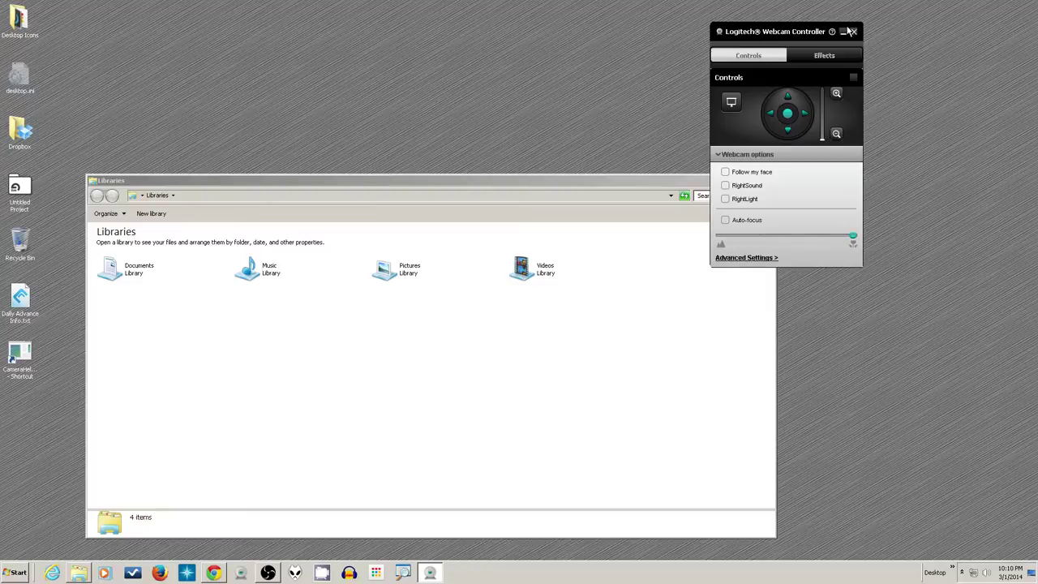
pyautogui.click(851, 31)
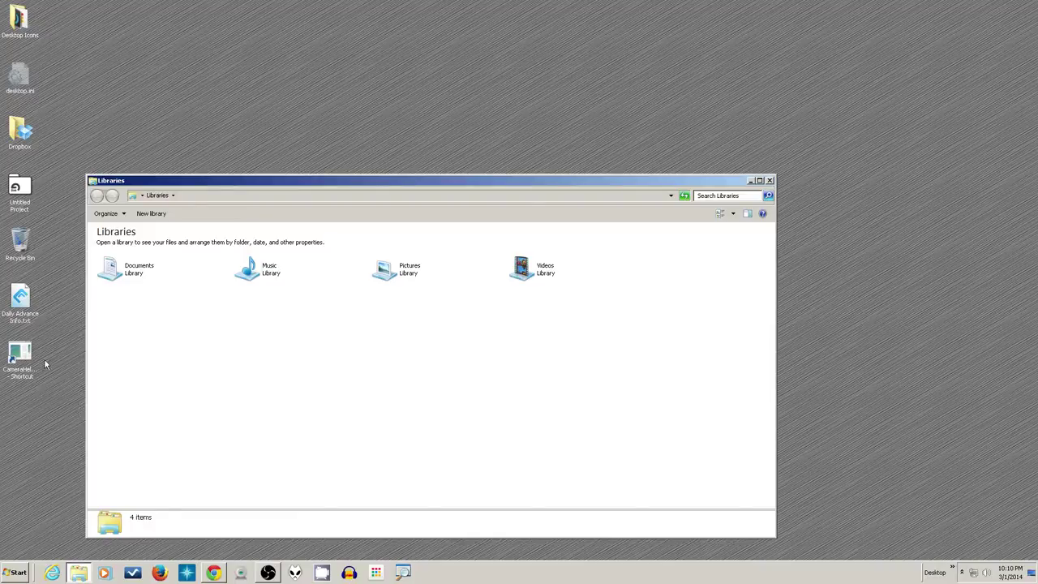
# Search Start for 'camera hel', trim the search, then abandon it for the Libraries window
pyautogui.click(16, 573)
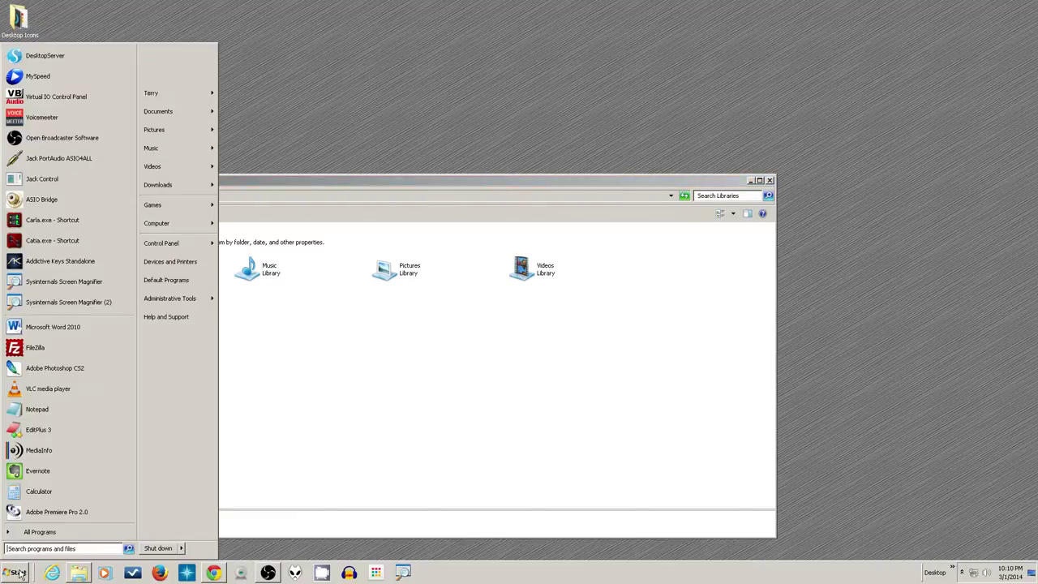
pyautogui.write('camera')
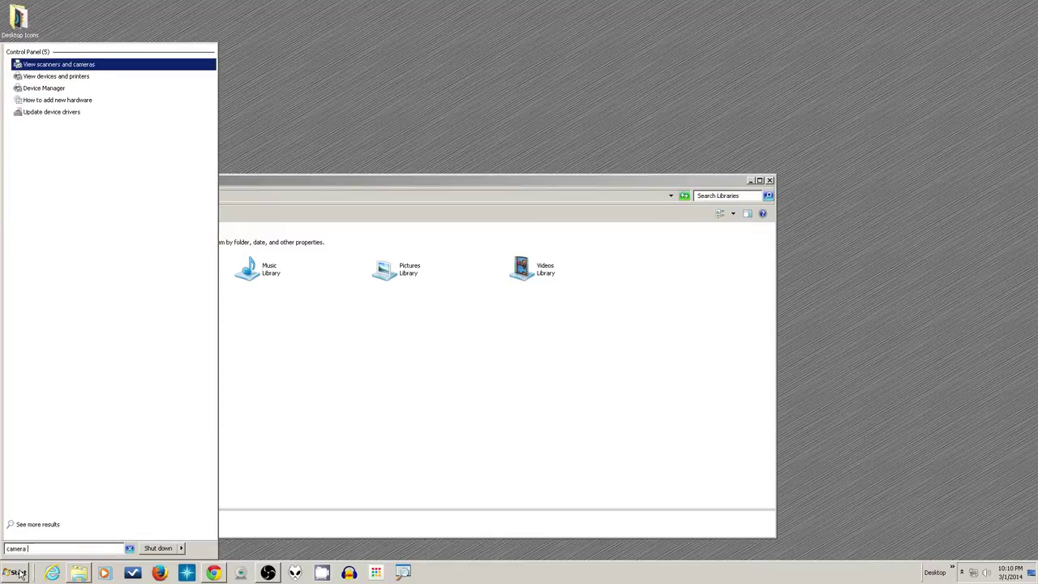
pyautogui.write(' hel')
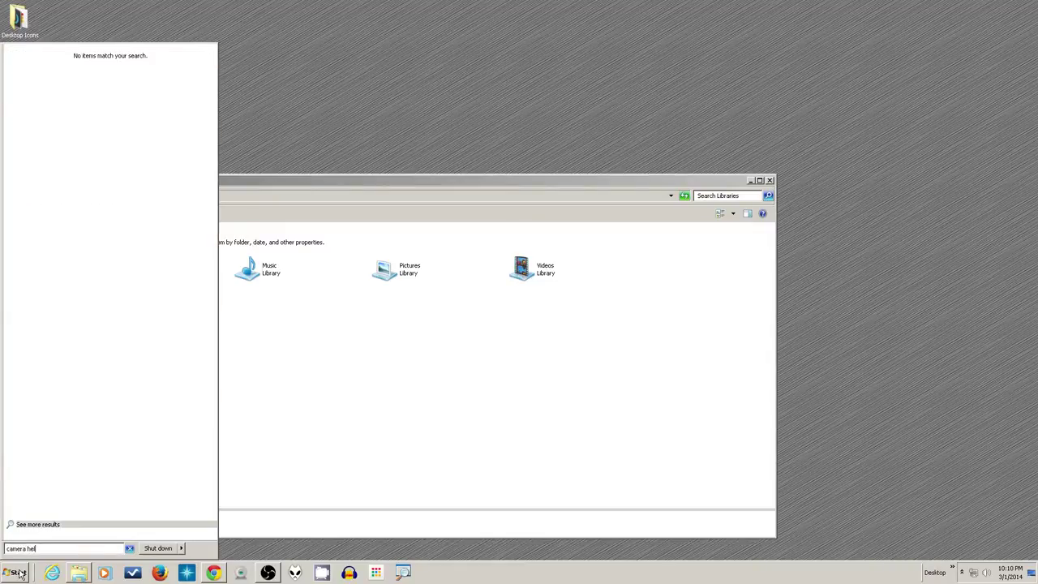
pyautogui.press('BackSpace')
pyautogui.press('BackSpace')
pyautogui.press('BackSpace')
pyautogui.press('BackSpace')
pyautogui.write('h')
pyautogui.press('BackSpace')
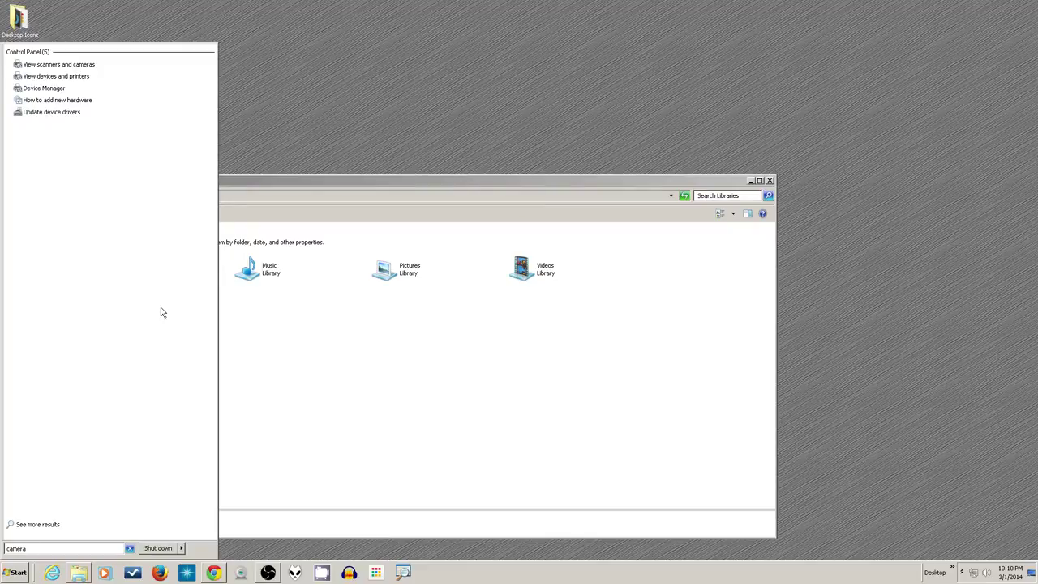
pyautogui.click(297, 346)
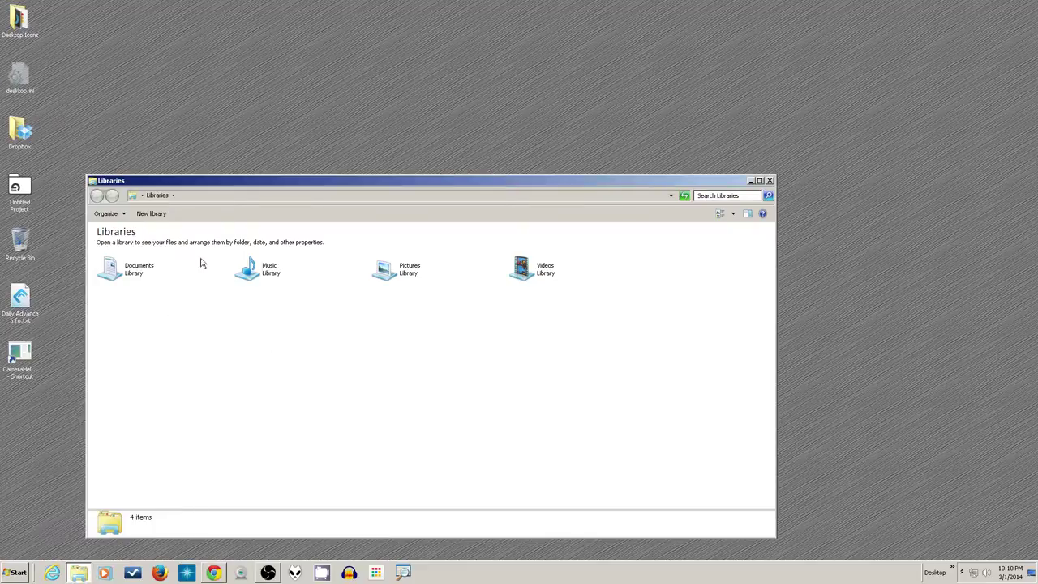
# Browse from Computer to the C: drive's Program Files (x86) folder
pyautogui.click(143, 196)
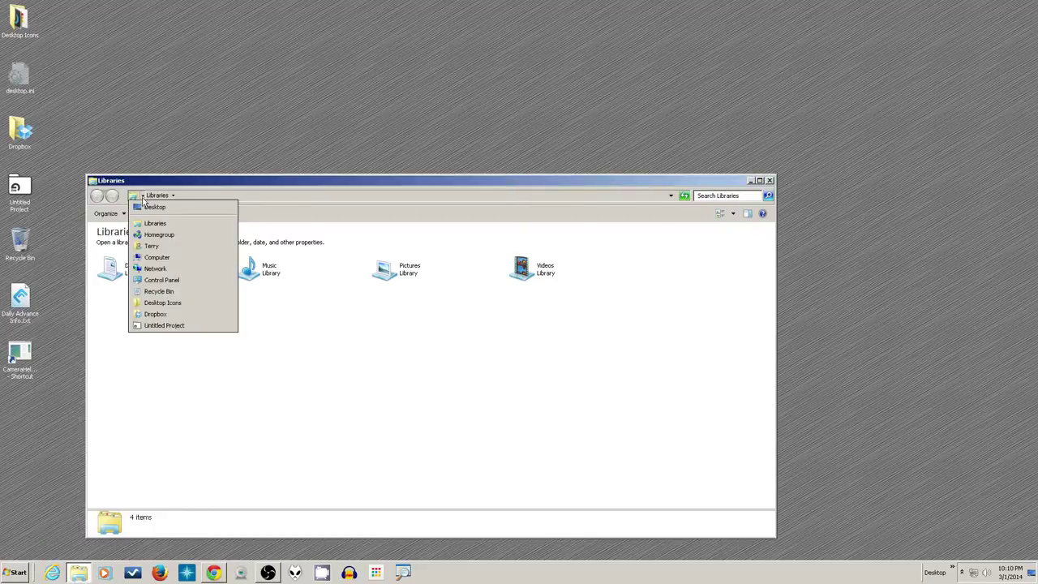
pyautogui.click(159, 257)
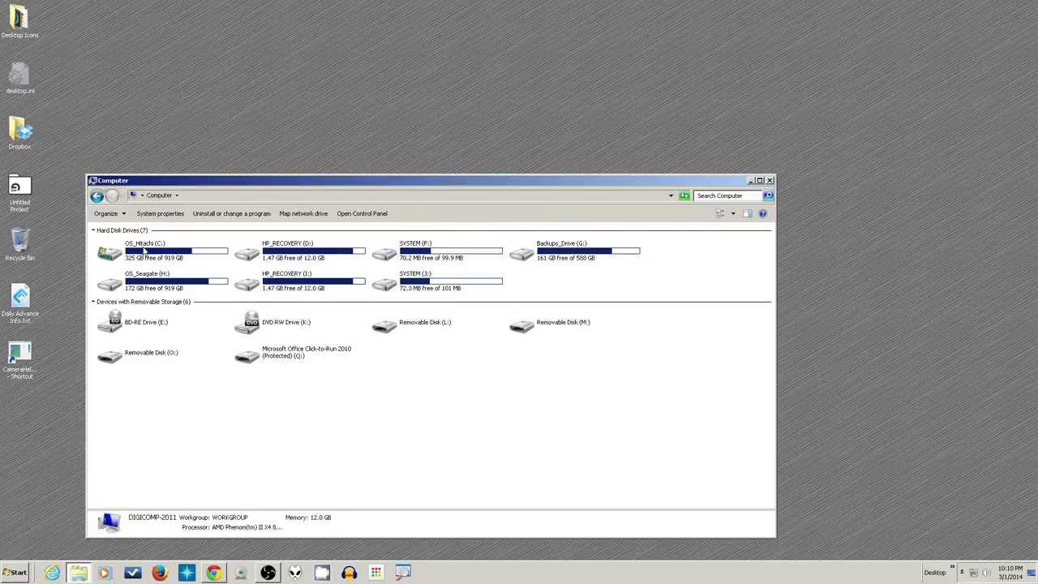
pyautogui.doubleClick(144, 251)
pyautogui.click(182, 353)
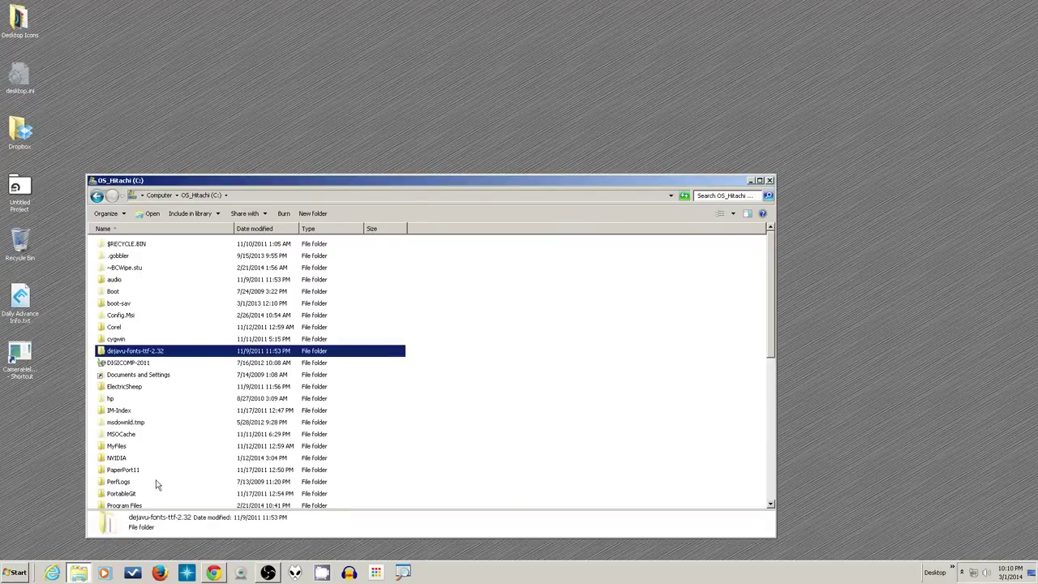
pyautogui.scroll(-3, 148, 477)
pyautogui.scroll(-3, 148, 476)
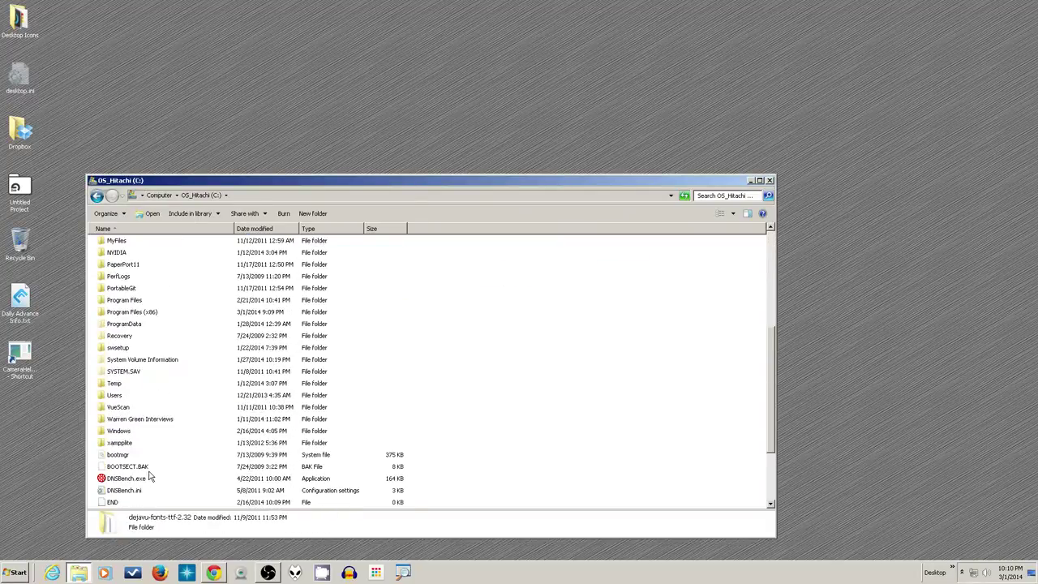
pyautogui.doubleClick(150, 316)
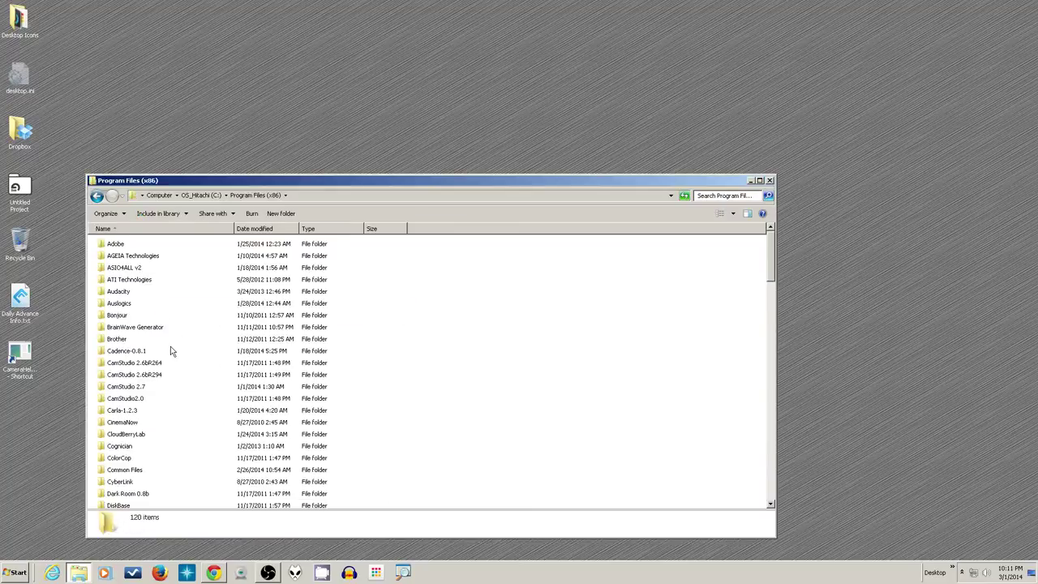
# Open Logitech > LWS > Webcam Software inside Program Files (x86)
pyautogui.scroll(-7, 171, 350)
pyautogui.scroll(-2, 171, 351)
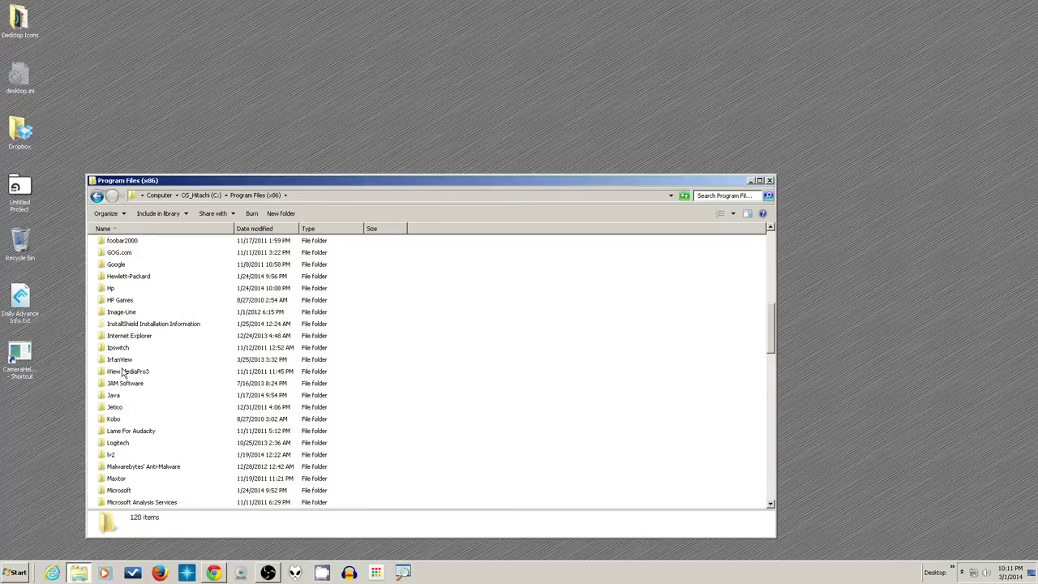
pyautogui.doubleClick(122, 445)
pyautogui.click(113, 246)
pyautogui.doubleClick(114, 246)
pyautogui.moveTo(105, 248); pyautogui.dragTo(135, 270)
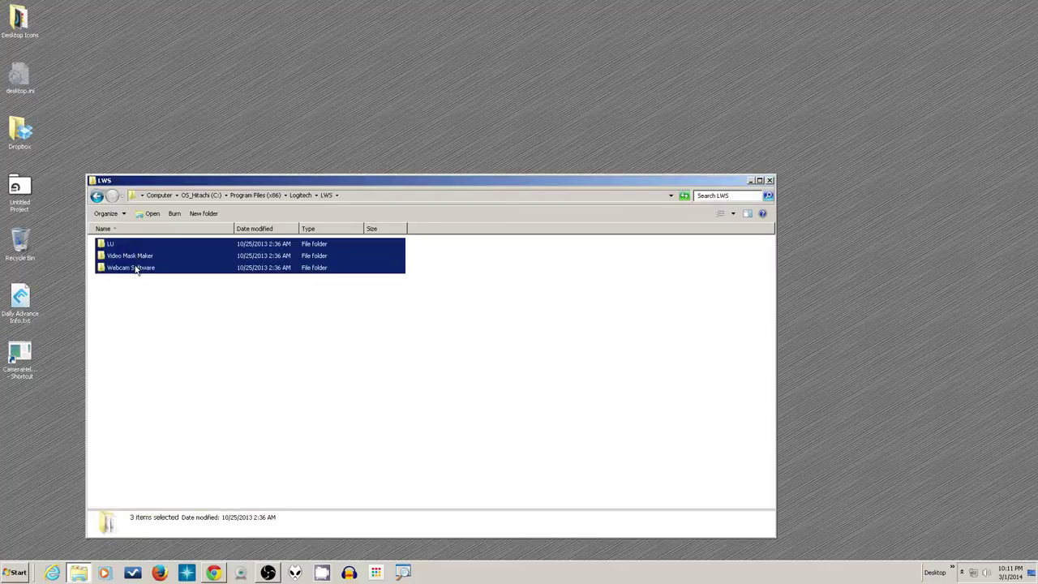
pyautogui.click(134, 270)
pyautogui.doubleClick(134, 270)
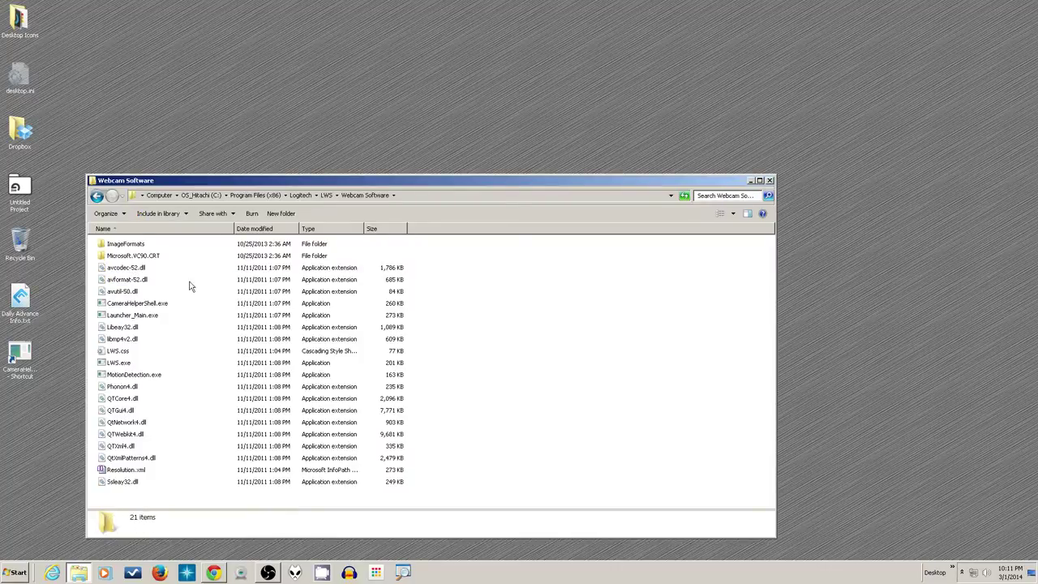
# Run CameraHelperShell.exe to confirm it opens the Webcam Controller, then close it
pyautogui.click(154, 305)
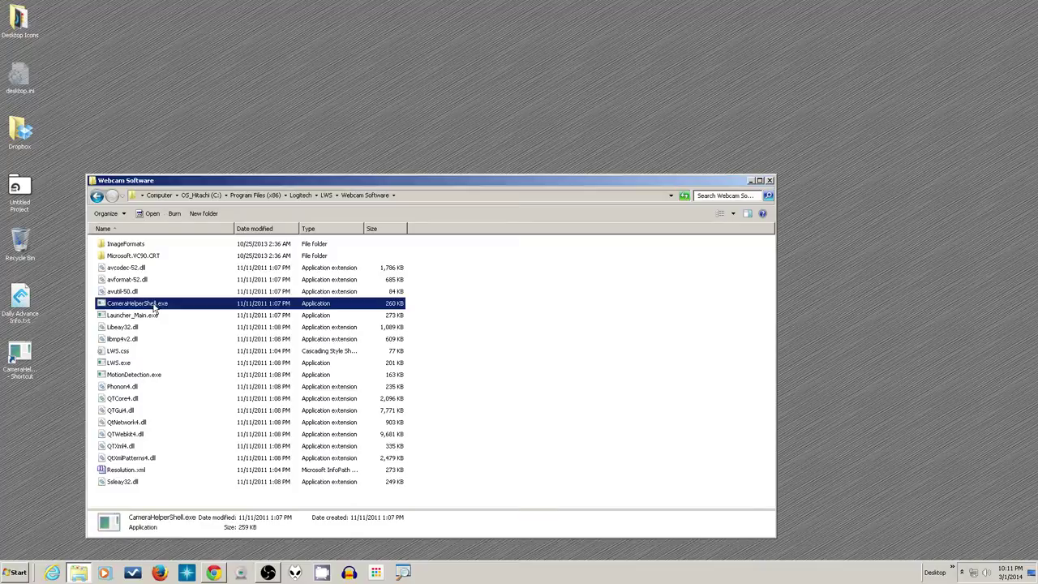
pyautogui.doubleClick(139, 304)
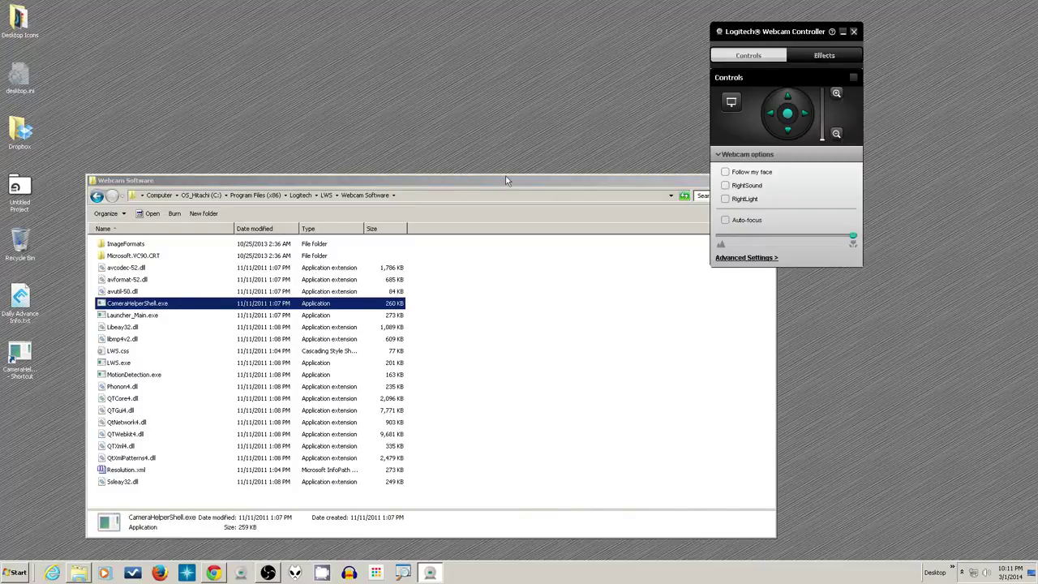
pyautogui.click(852, 32)
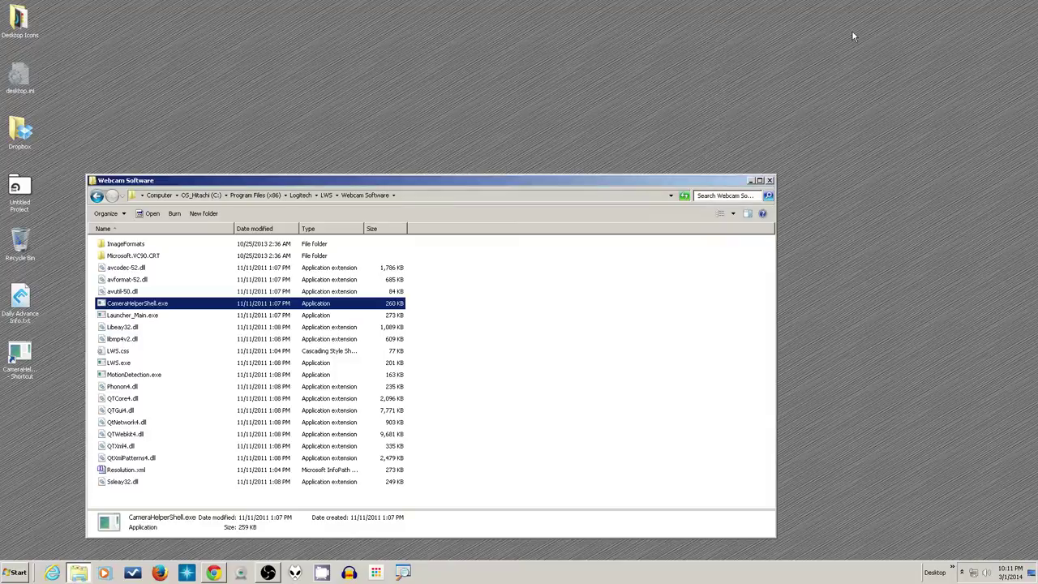
pyautogui.rightClick(133, 306)
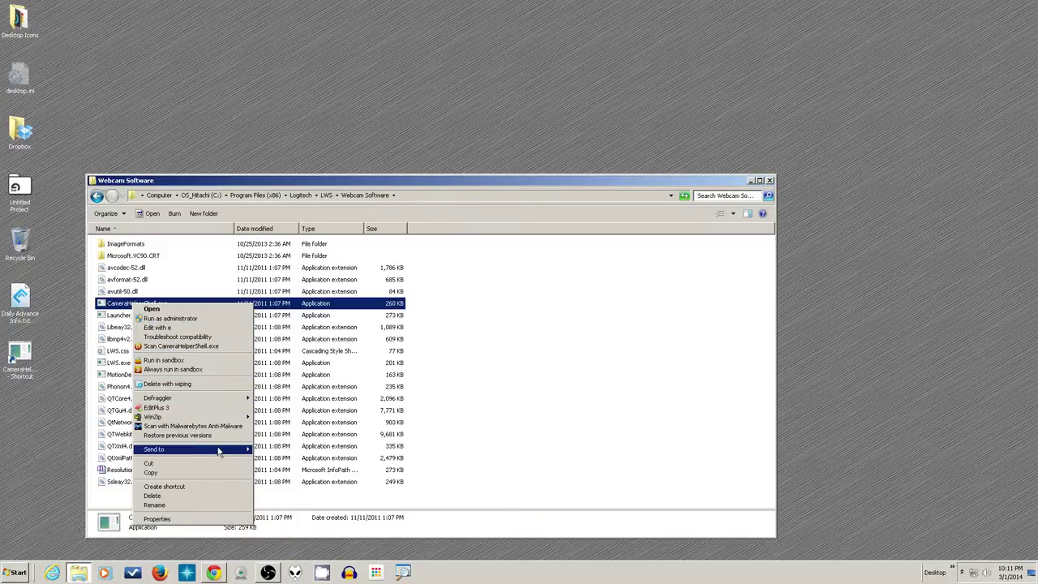
pyautogui.moveTo(227, 453)
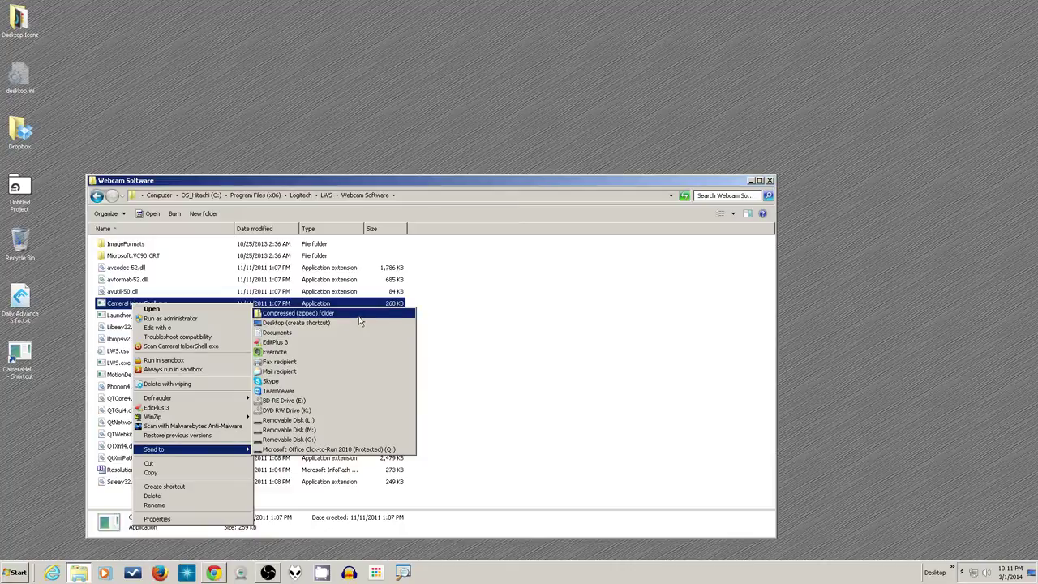
# Run Launcher_Main.exe, test its Webcam Controller button, and centre the main window
pyautogui.click(510, 288)
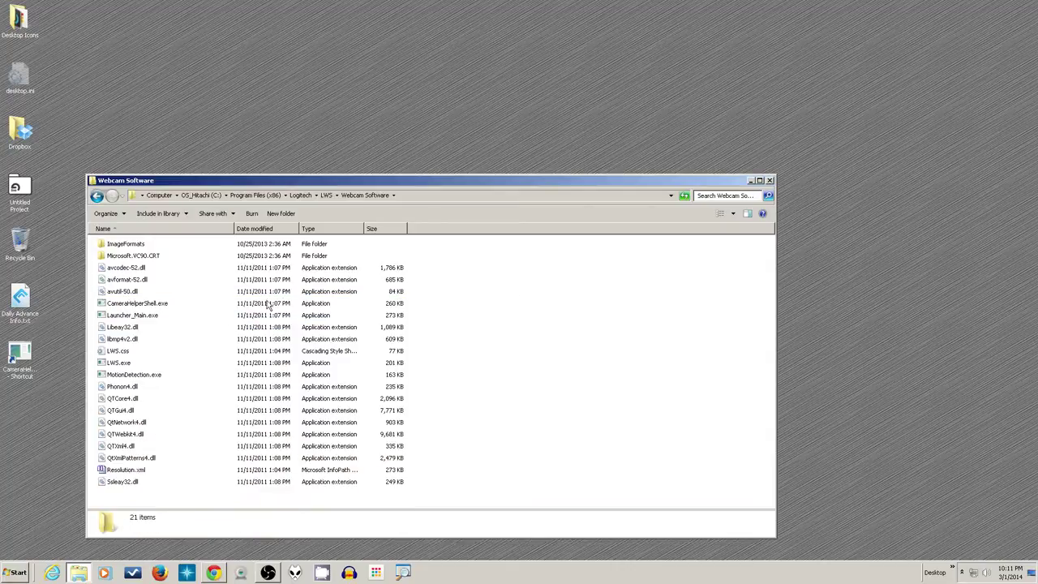
pyautogui.click(140, 316)
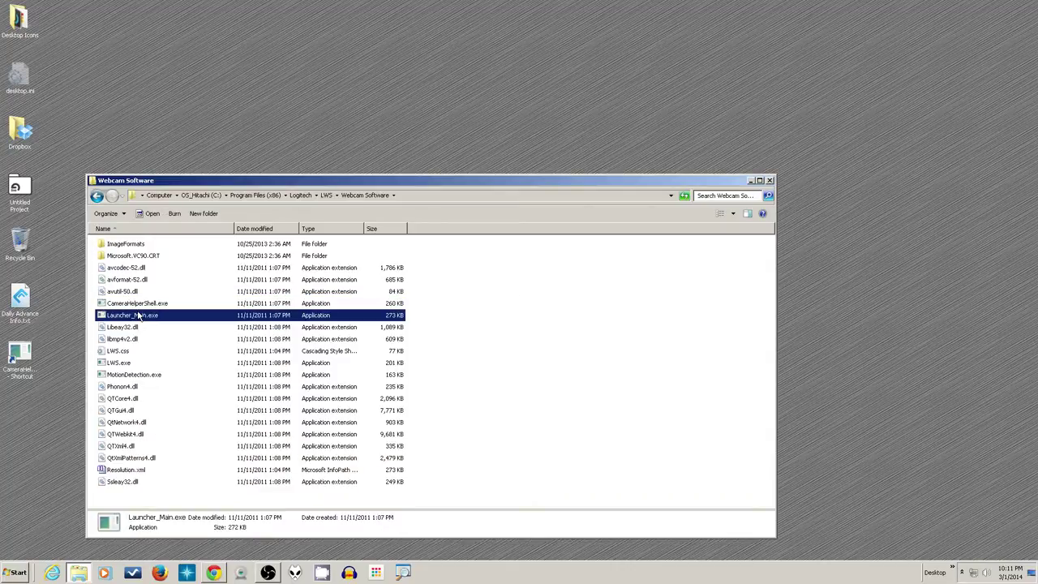
pyautogui.doubleClick(143, 320)
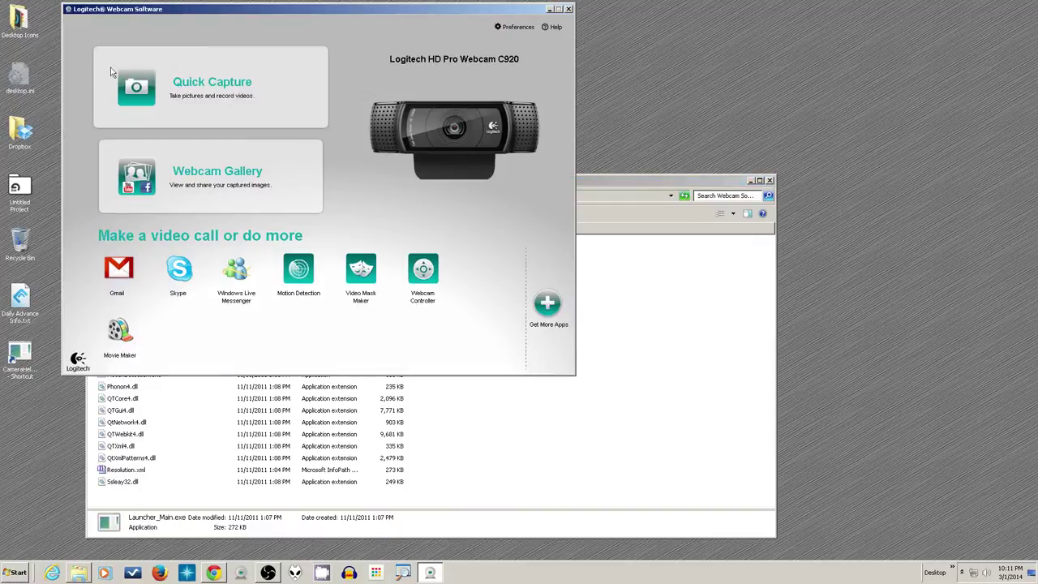
pyautogui.click(423, 271)
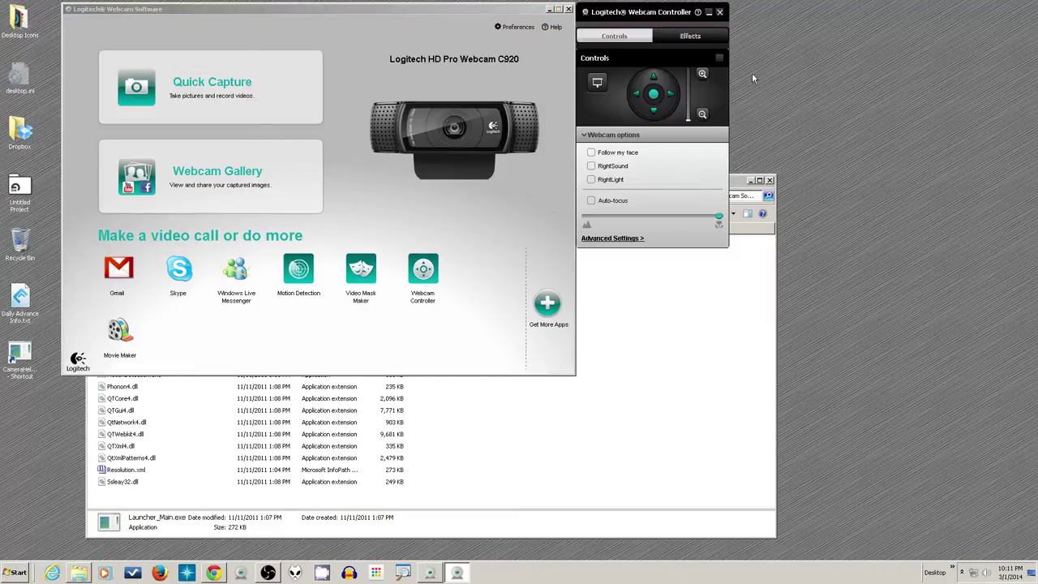
pyautogui.click(721, 13)
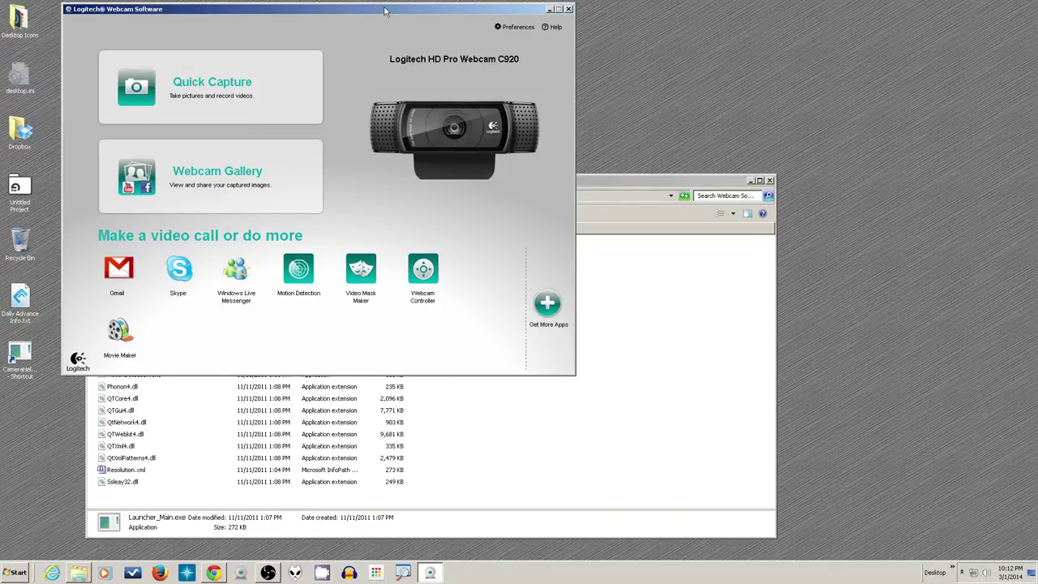
pyautogui.moveTo(383, 12); pyautogui.dragTo(526, 34)
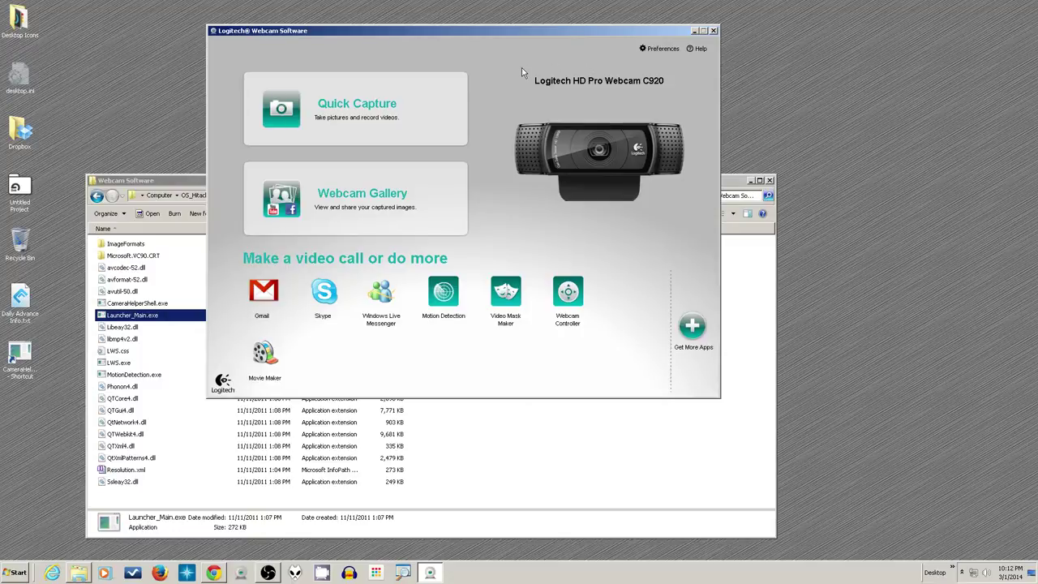
pyautogui.click(663, 49)
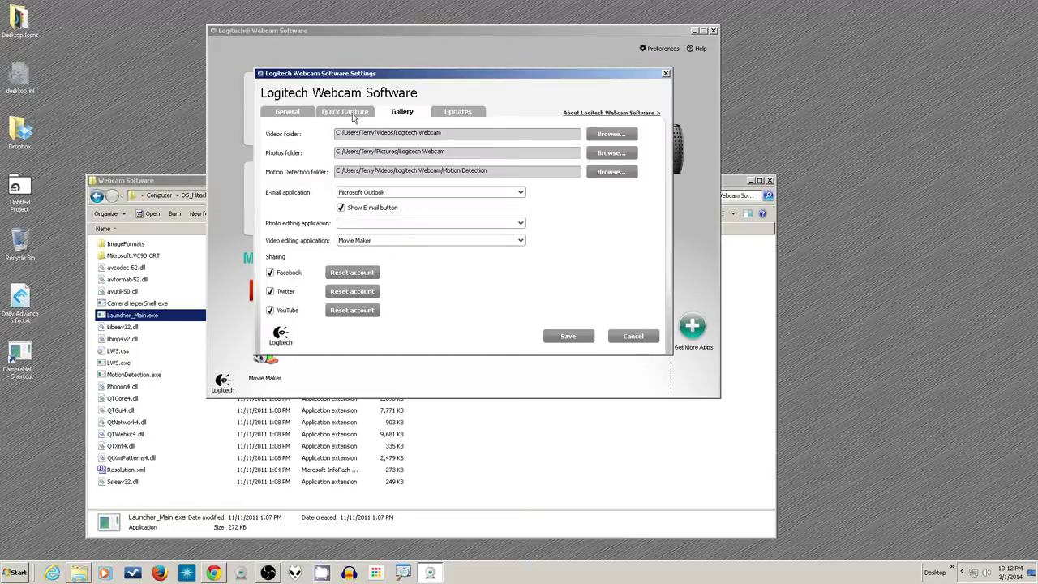
pyautogui.click(351, 113)
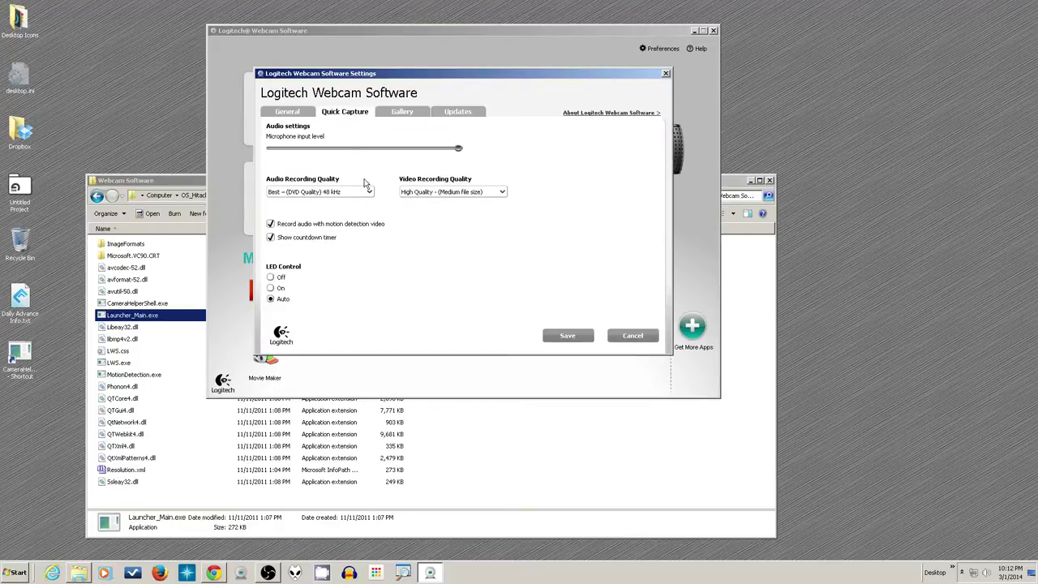
pyautogui.click(449, 195)
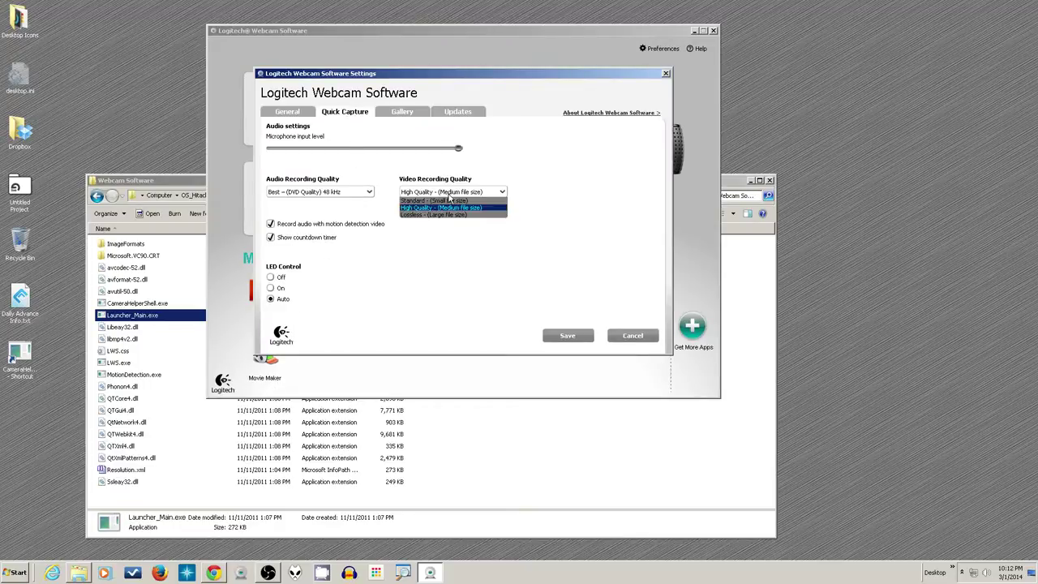
pyautogui.click(490, 209)
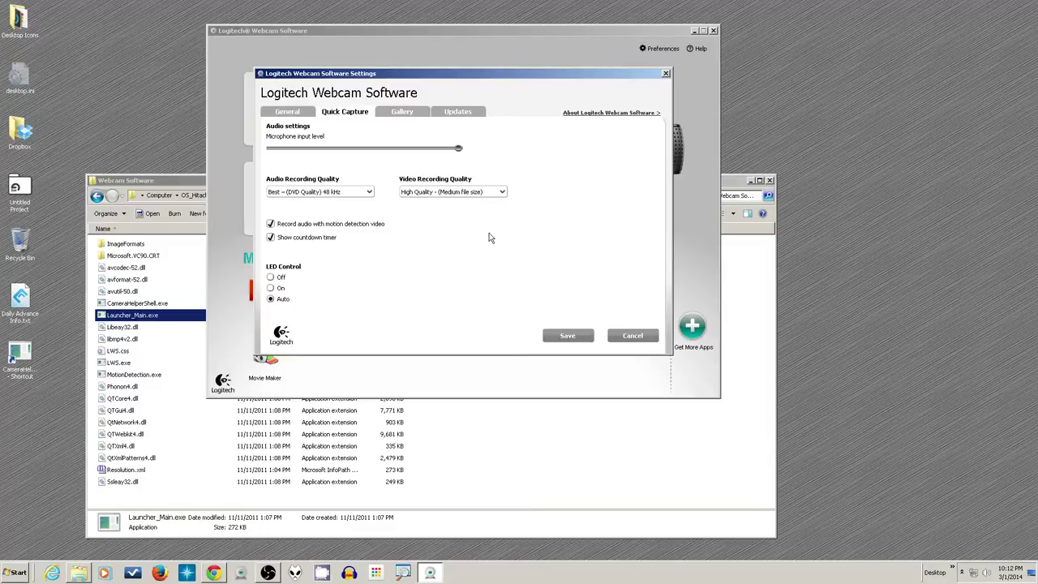
pyautogui.click(633, 336)
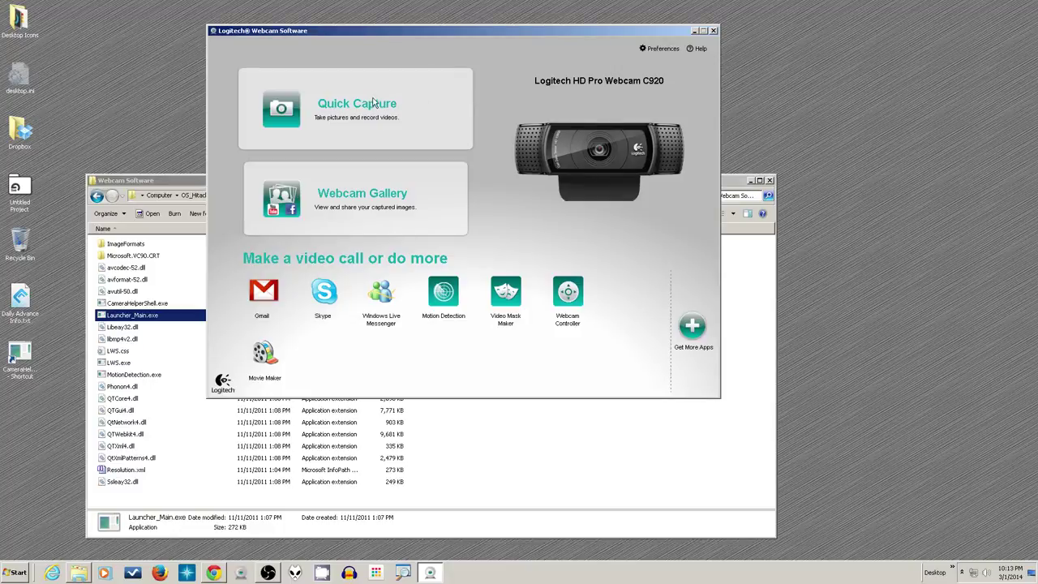
pyautogui.click(334, 111)
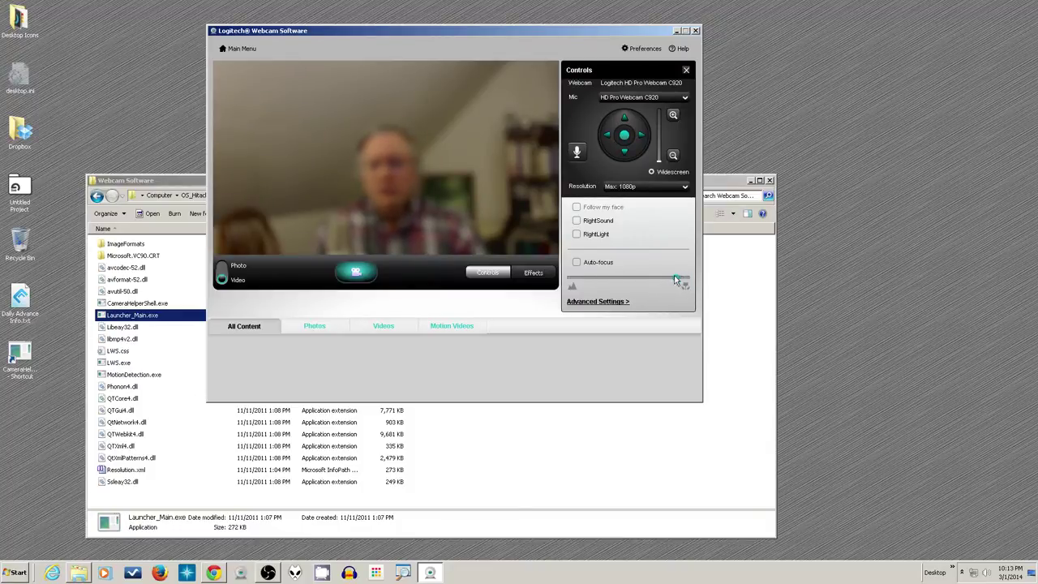
pyautogui.moveTo(684, 276); pyautogui.dragTo(577, 280)
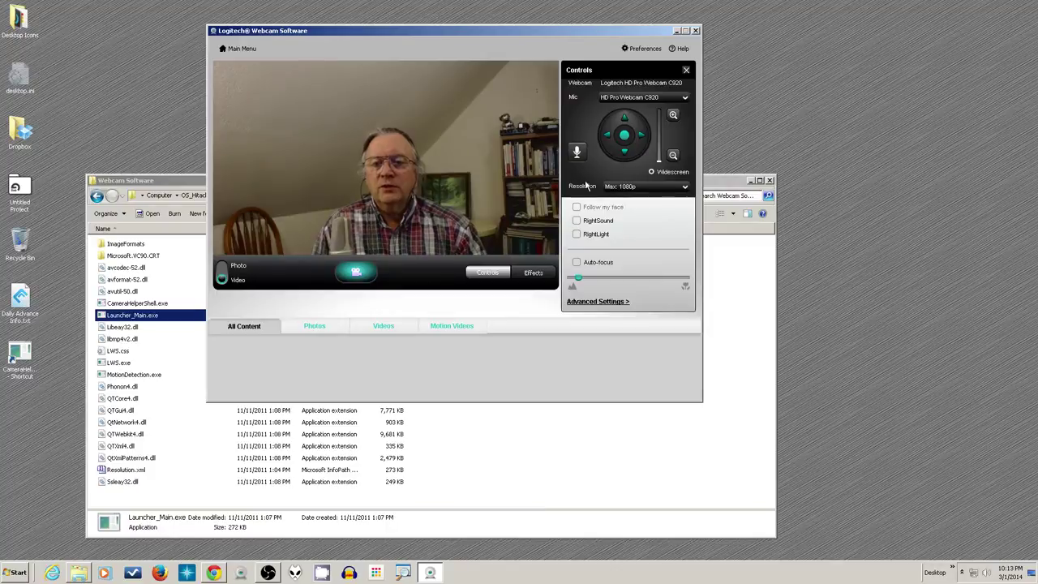
pyautogui.click(662, 188)
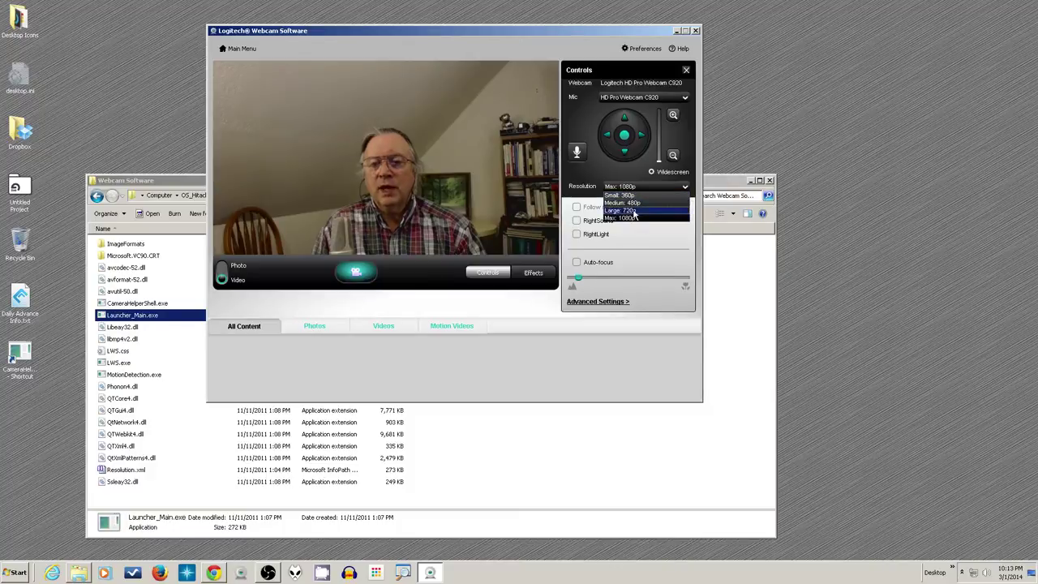
pyautogui.click(634, 210)
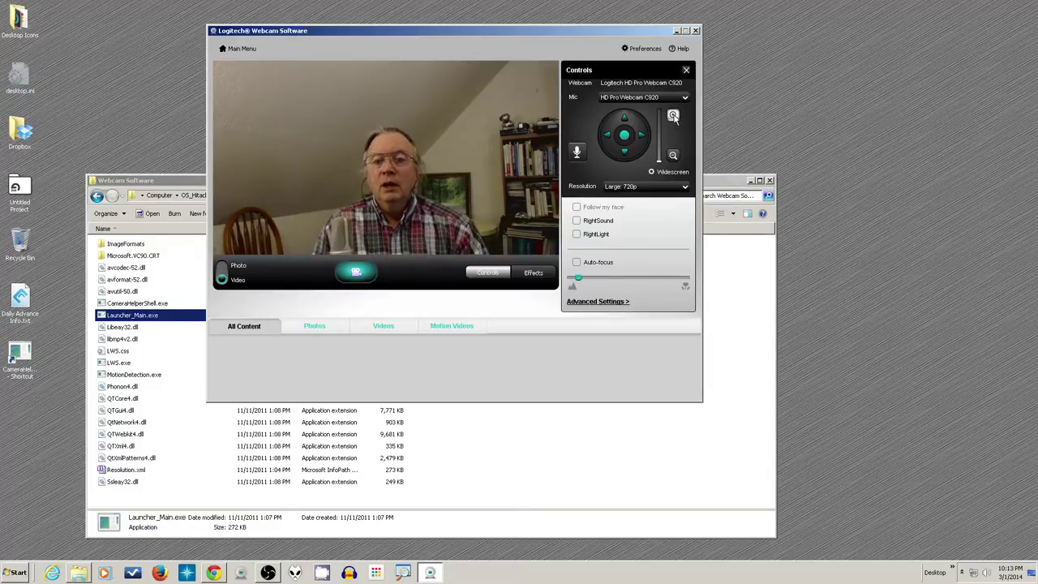
pyautogui.click(673, 116)
pyautogui.click(673, 116)
pyautogui.click(673, 116)
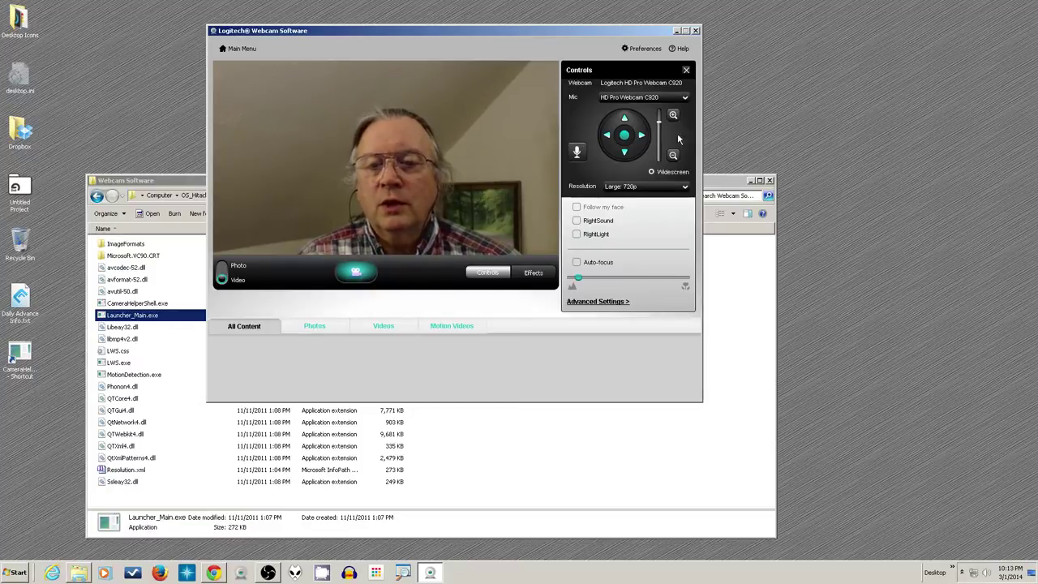
pyautogui.click(635, 187)
pyautogui.click(635, 188)
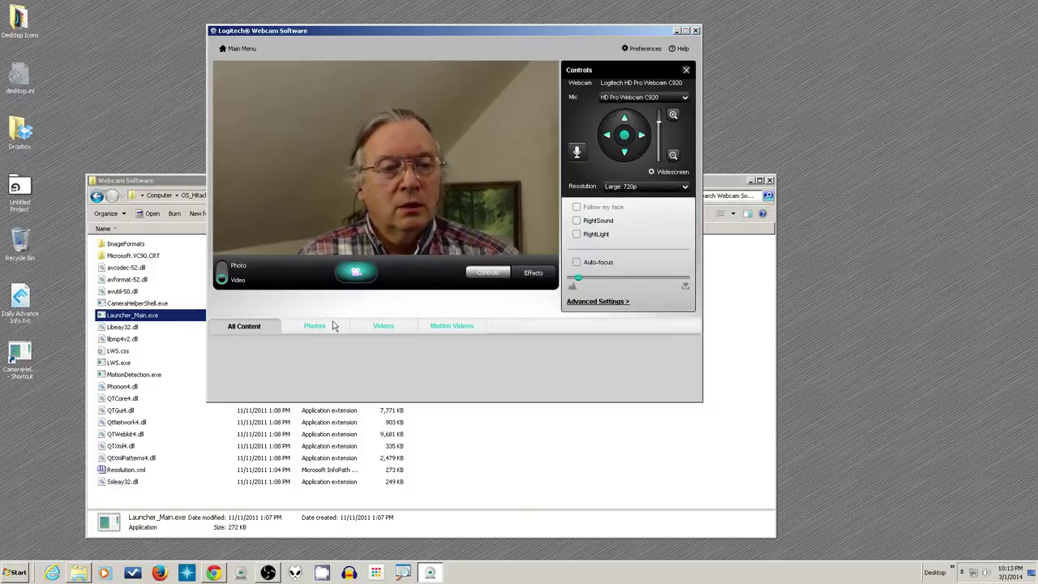
# Open the webcam properties and switch the preview resolution to Small: 360p
pyautogui.doubleClick(19, 355)
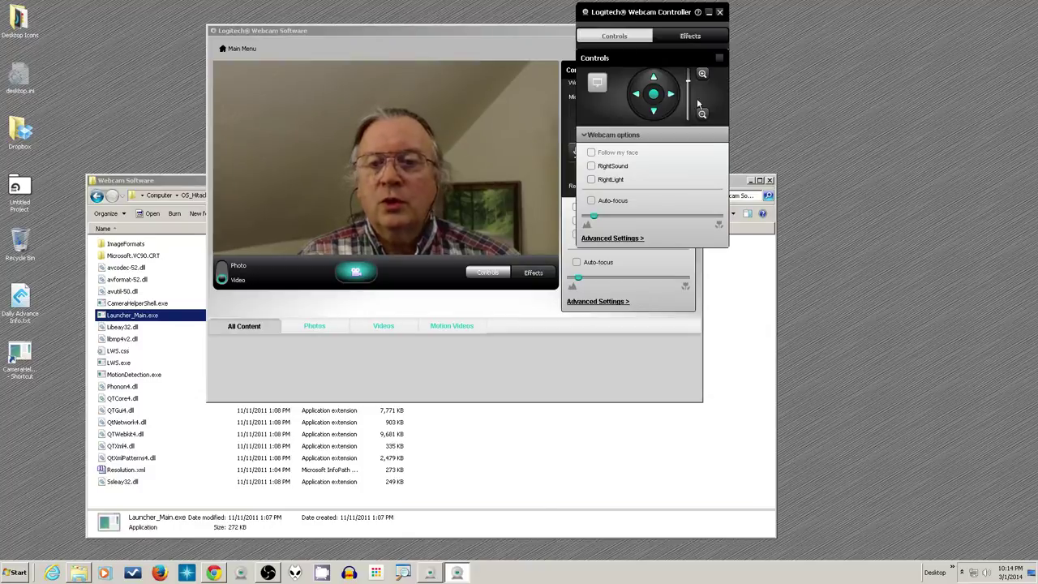
pyautogui.click(719, 12)
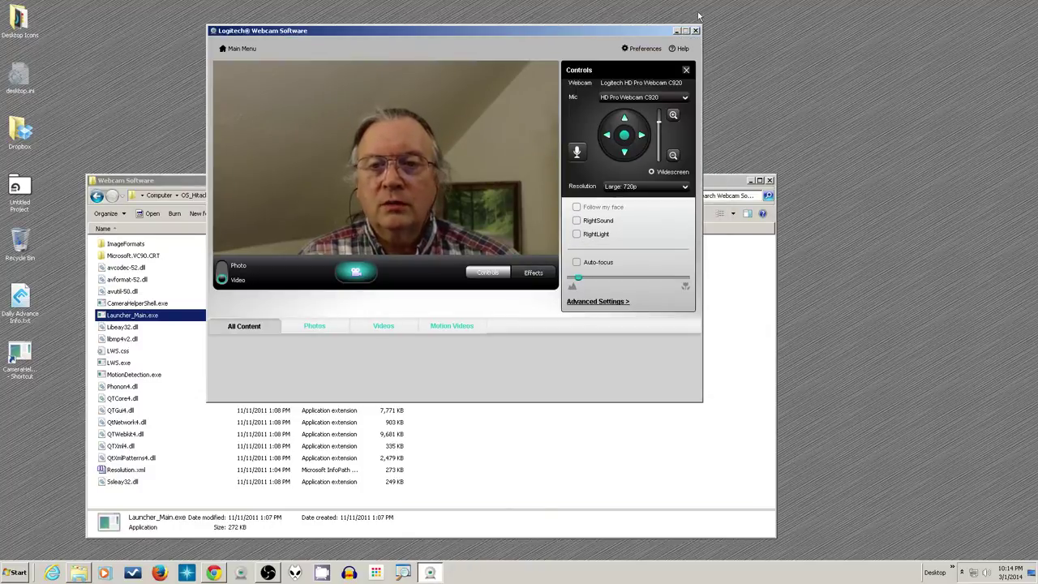
pyautogui.click(243, 573)
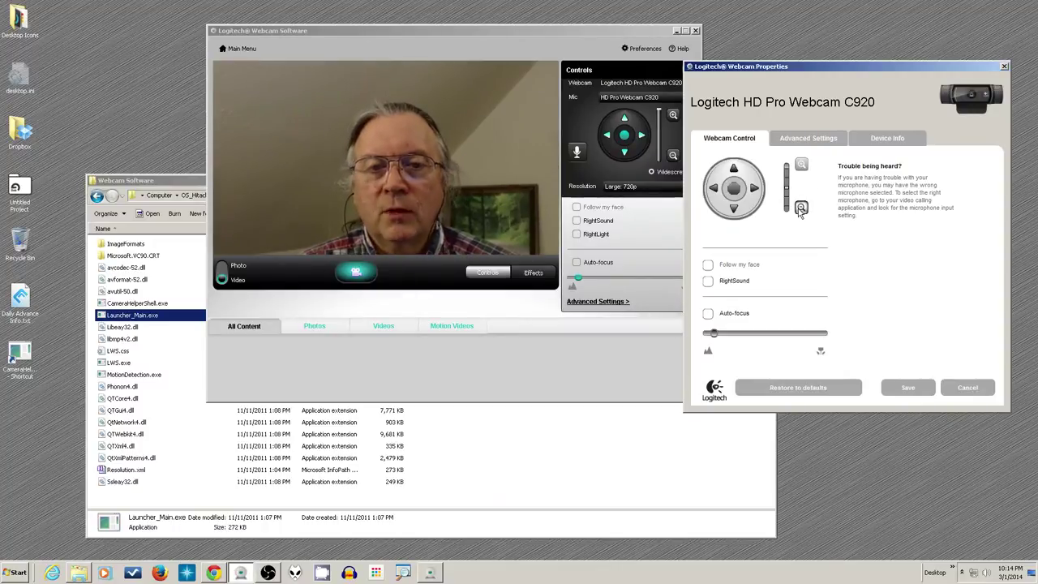
pyautogui.click(800, 209)
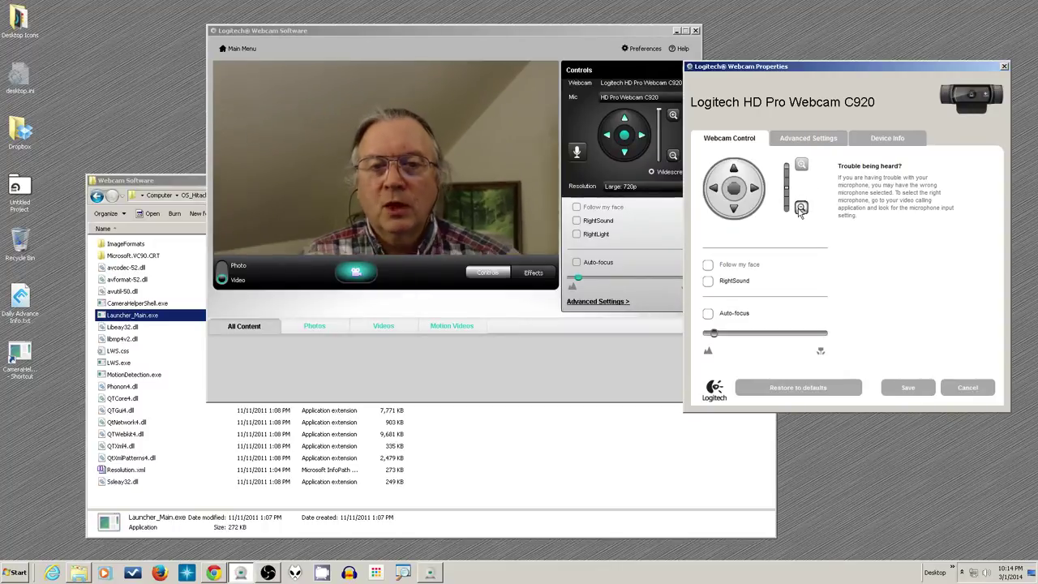
pyautogui.click(648, 188)
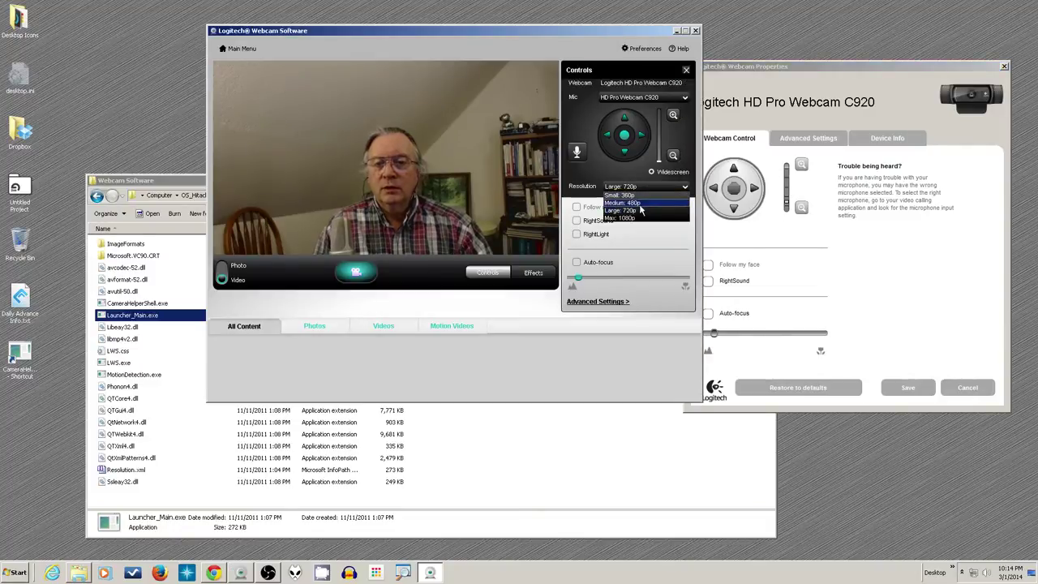
pyautogui.click(640, 196)
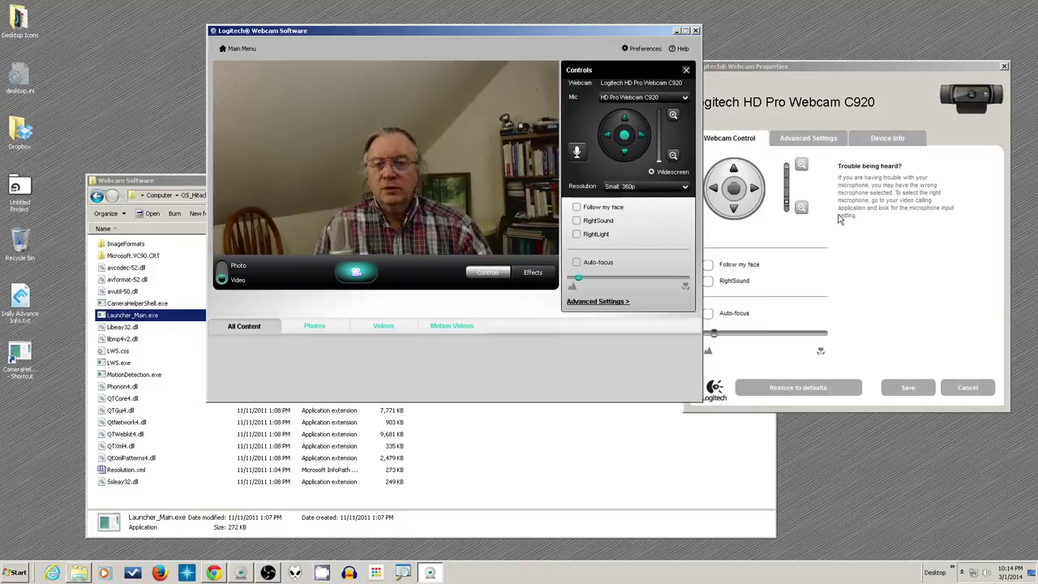
# Test the zoom slider, zooming fully out and then back to a close-up
pyautogui.click(800, 166)
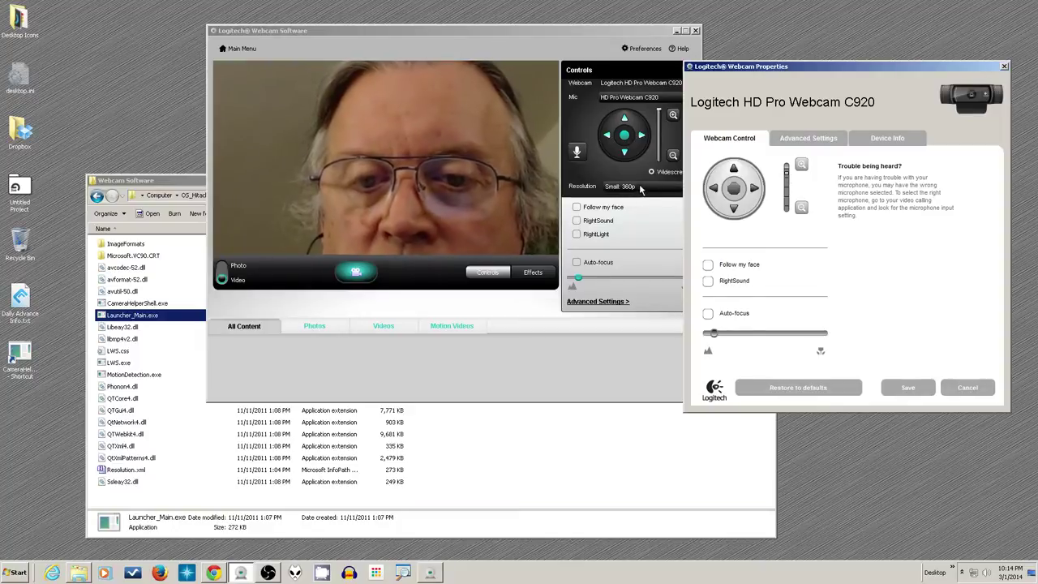
pyautogui.moveTo(787, 170); pyautogui.dragTo(788, 223)
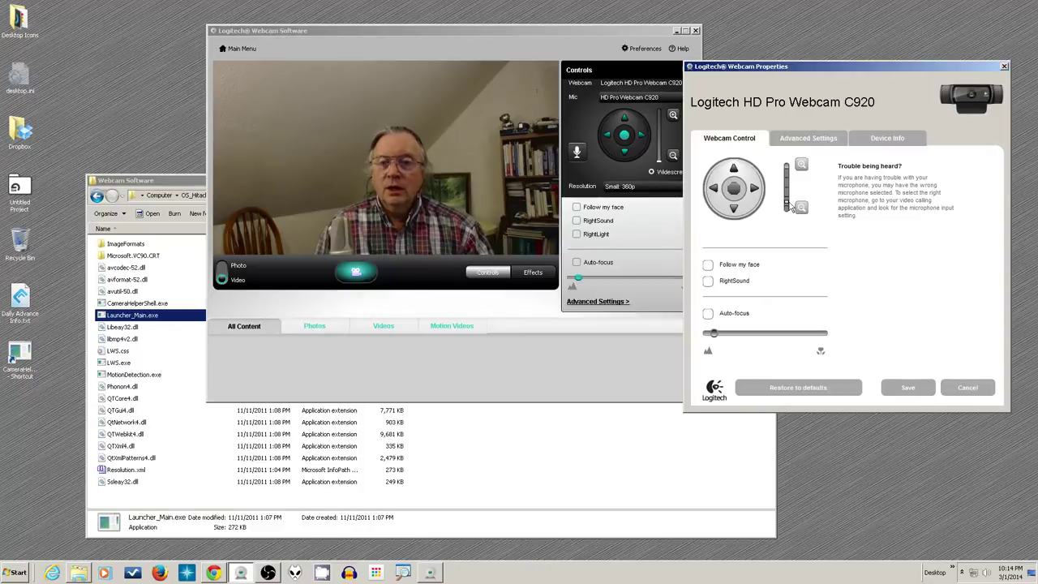
pyautogui.moveTo(785, 206)
pyautogui.mouseDown()
pyautogui.moveTo(786, 180)
pyautogui.moveTo(786, 212)
pyautogui.mouseUp()
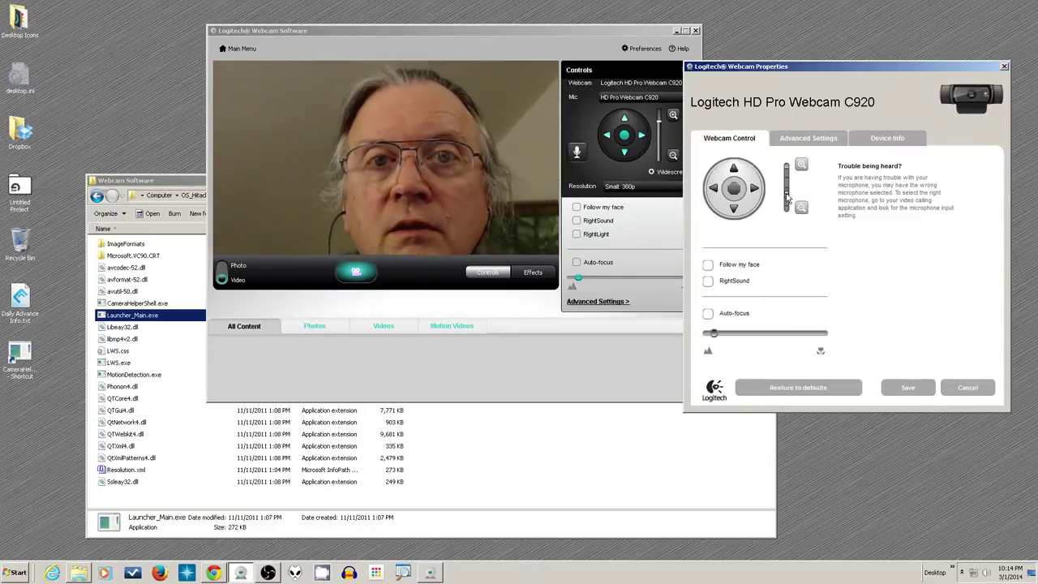
# Cancel webcam properties, decline saving, and choose Large: 720p in the Resolution dropdown
pyautogui.click(964, 387)
pyautogui.click(525, 290)
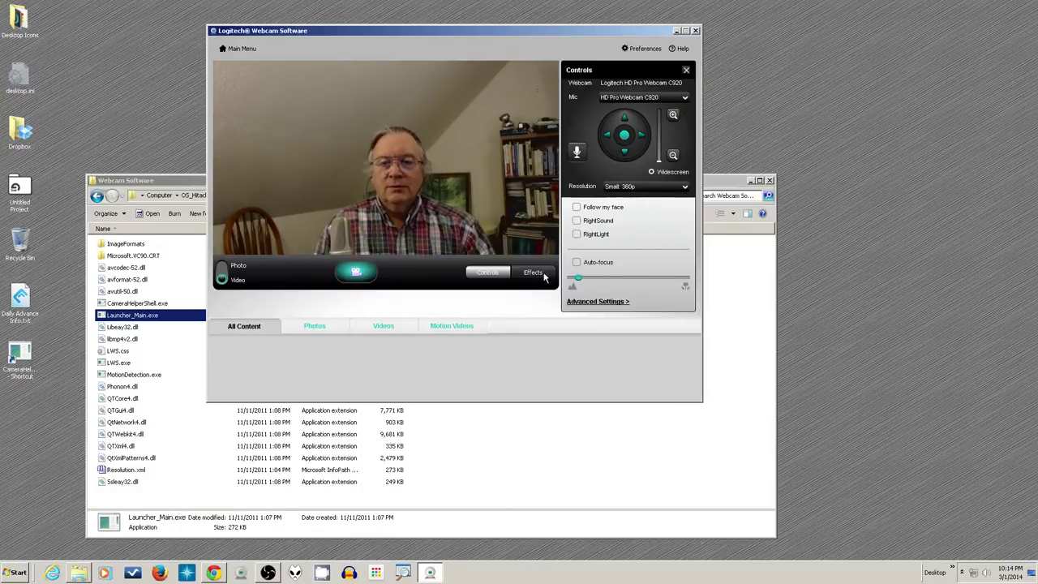
pyautogui.click(634, 189)
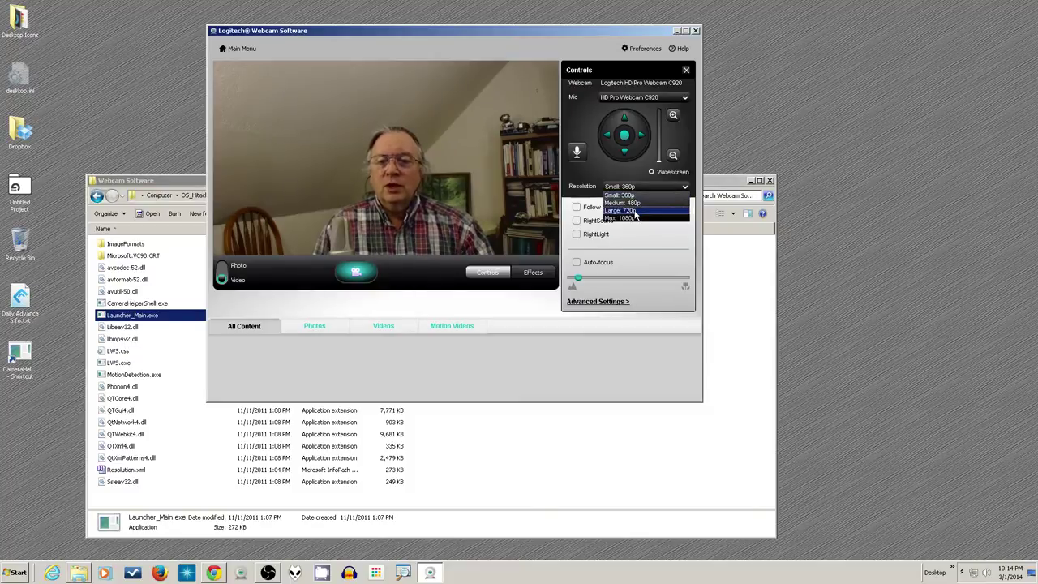
pyautogui.click(637, 210)
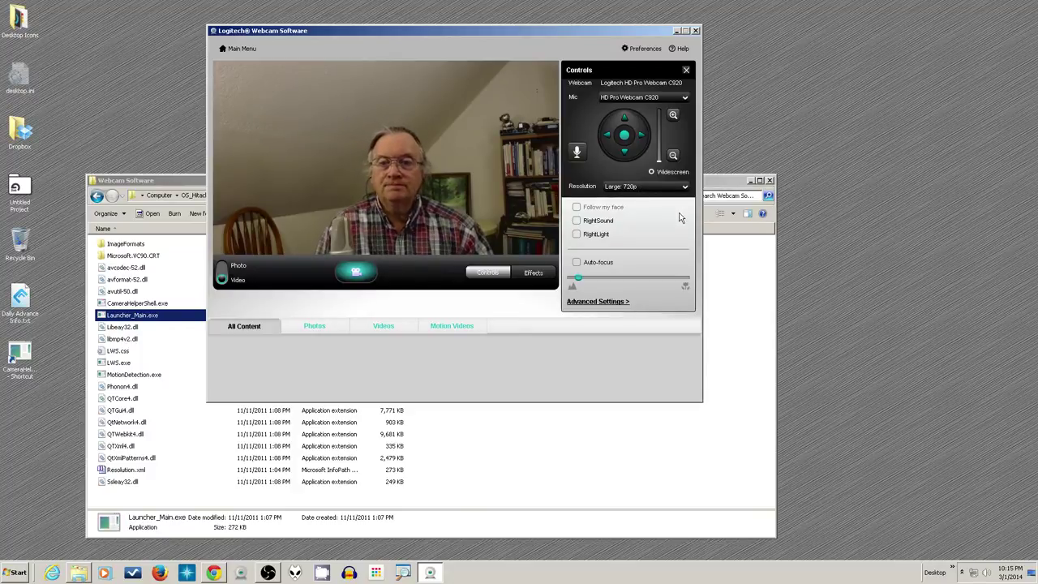
# Open Preferences at Quick Capture and keep video recording quality at High Quality
pyautogui.click(644, 48)
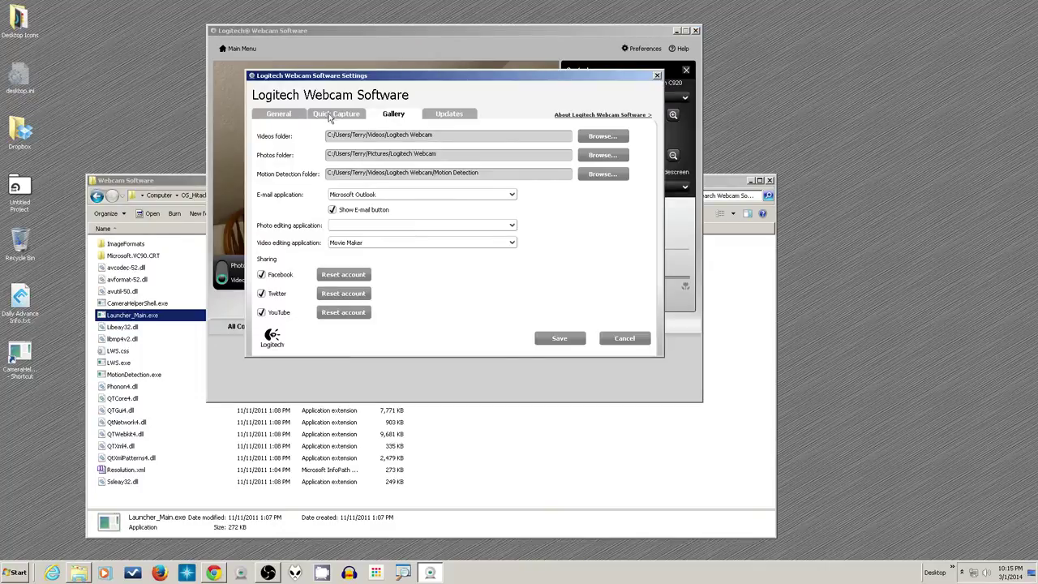
pyautogui.click(332, 114)
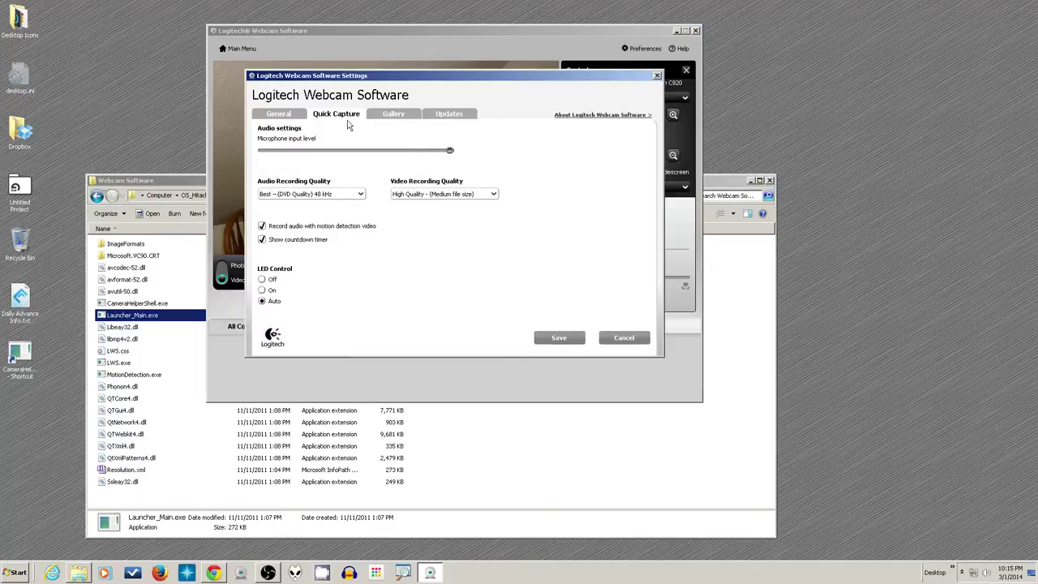
pyautogui.click(420, 194)
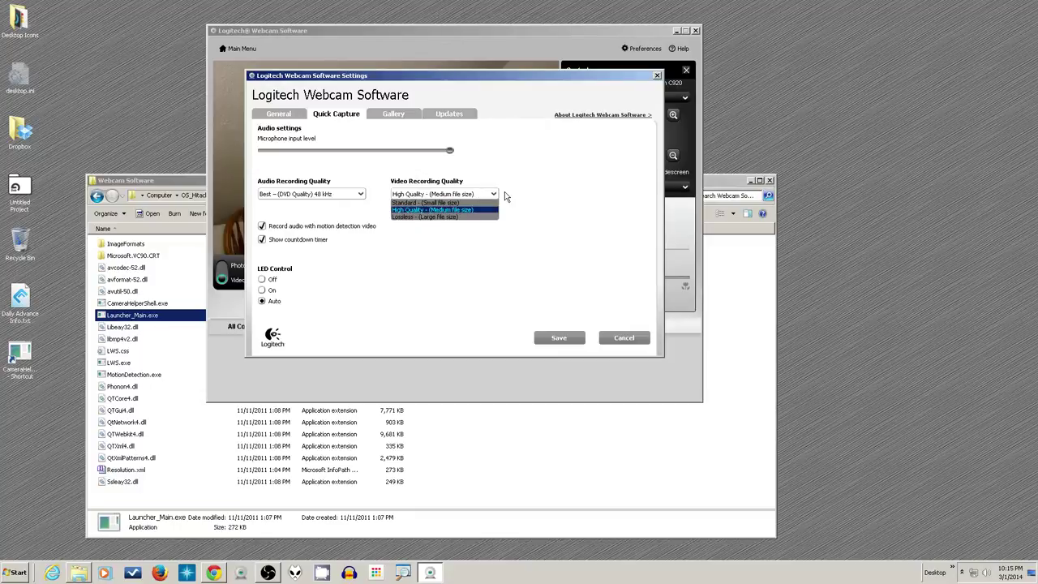
pyautogui.click(535, 196)
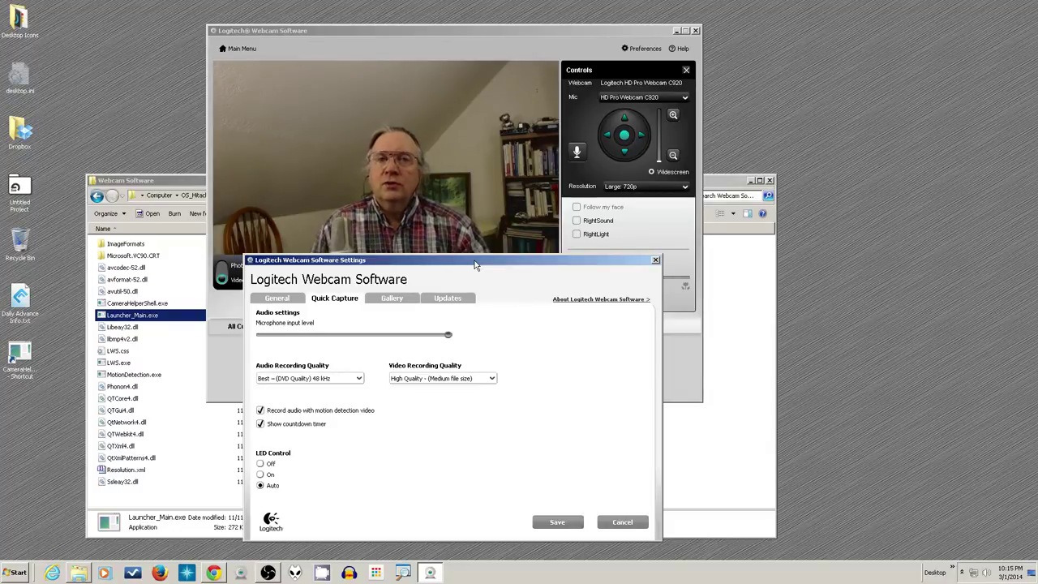
pyautogui.click(674, 117)
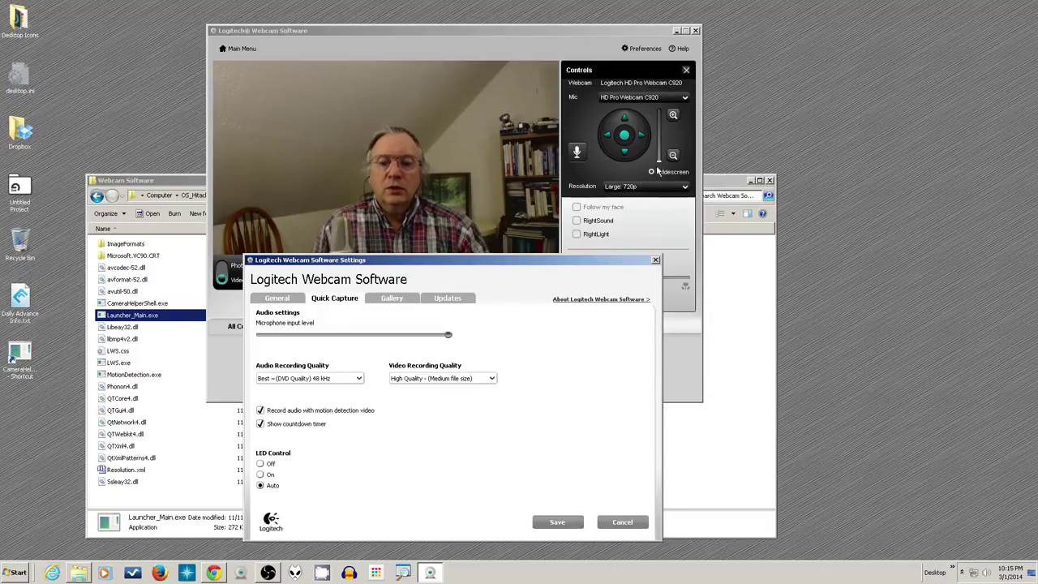
# Cancel the Settings dialog and keep the resolution at Large: 720p
pyautogui.click(621, 523)
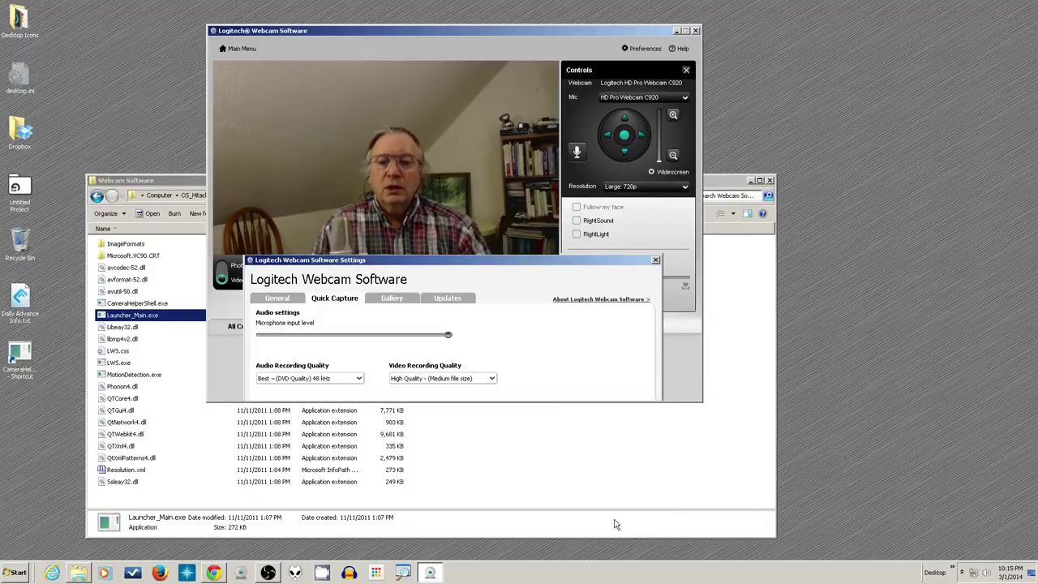
pyautogui.click(648, 187)
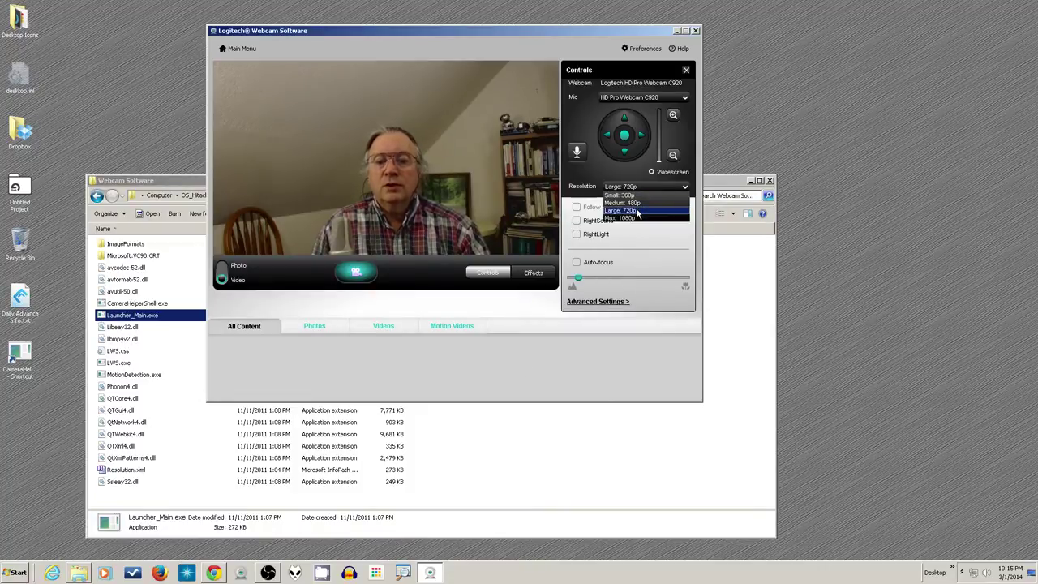
pyautogui.click(637, 213)
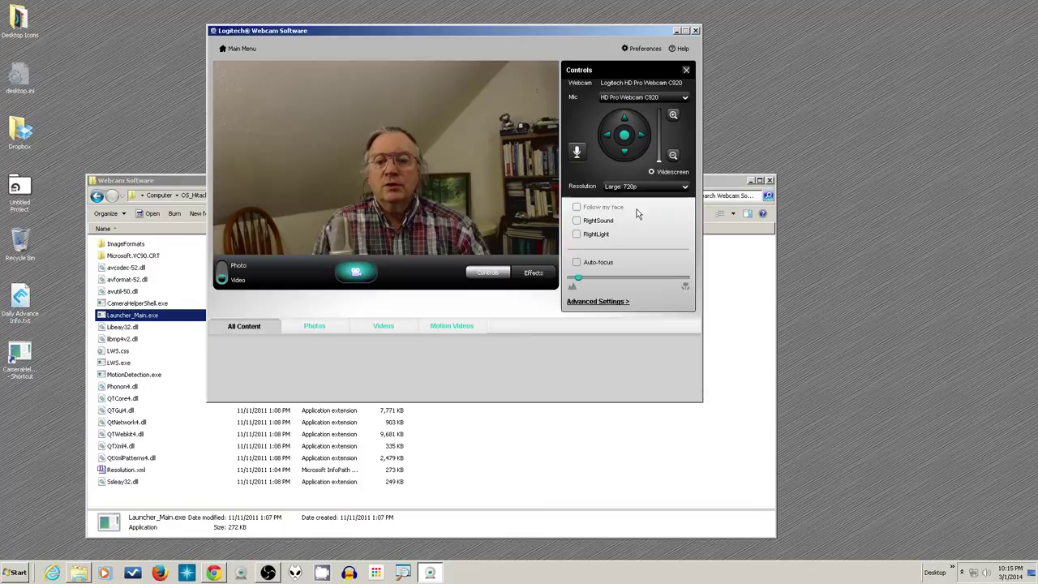
# Zoom the camera in and out twice, ending on a wide view of the room
pyautogui.click(673, 116)
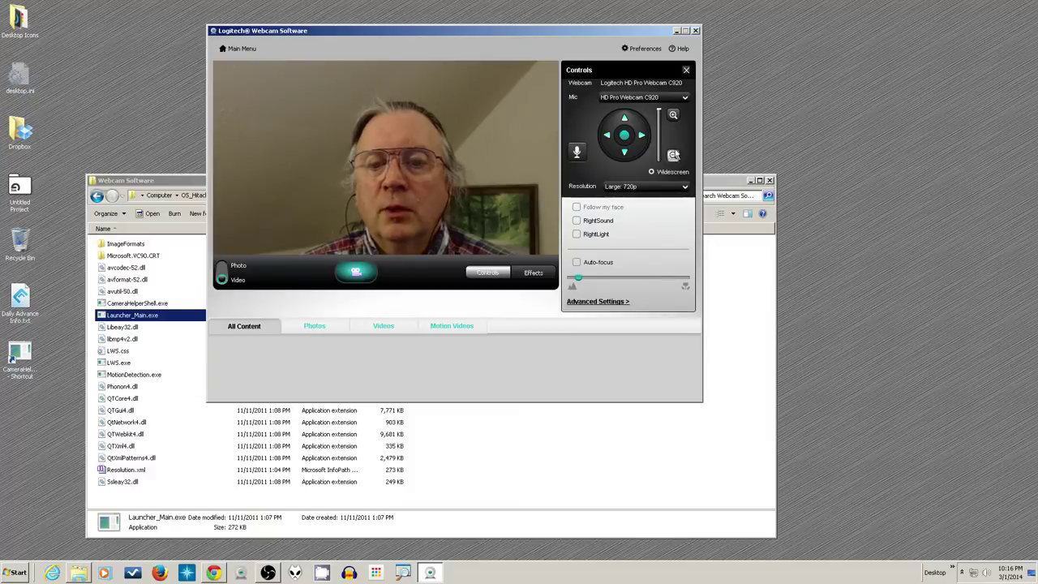
pyautogui.click(673, 155)
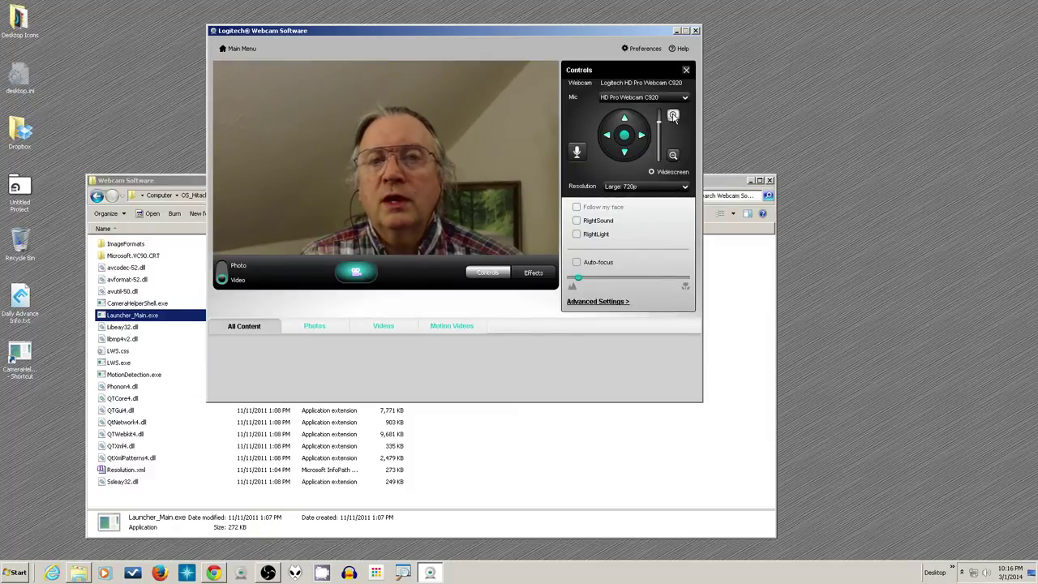
pyautogui.click(673, 116)
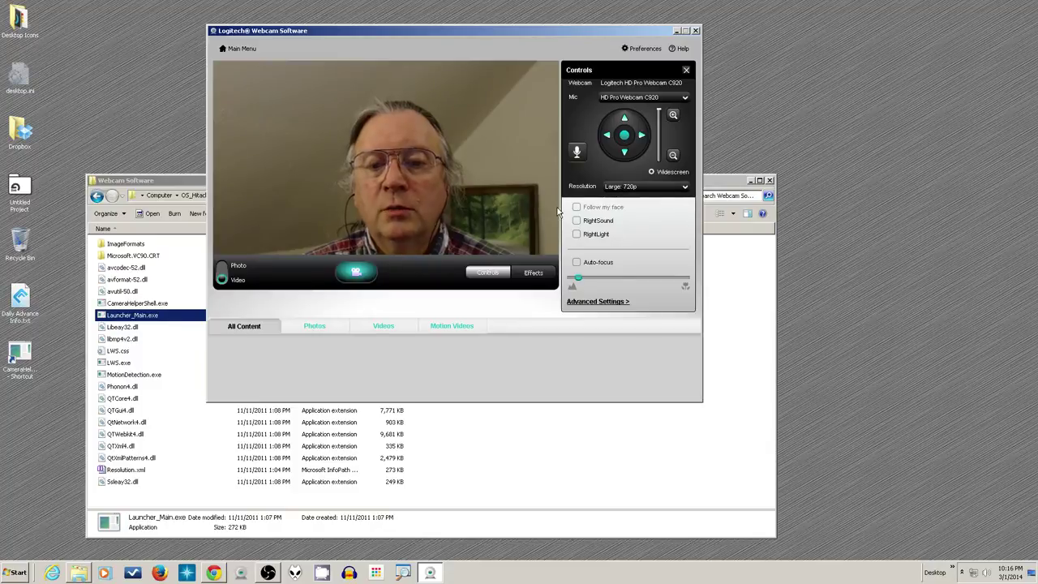
pyautogui.click(672, 155)
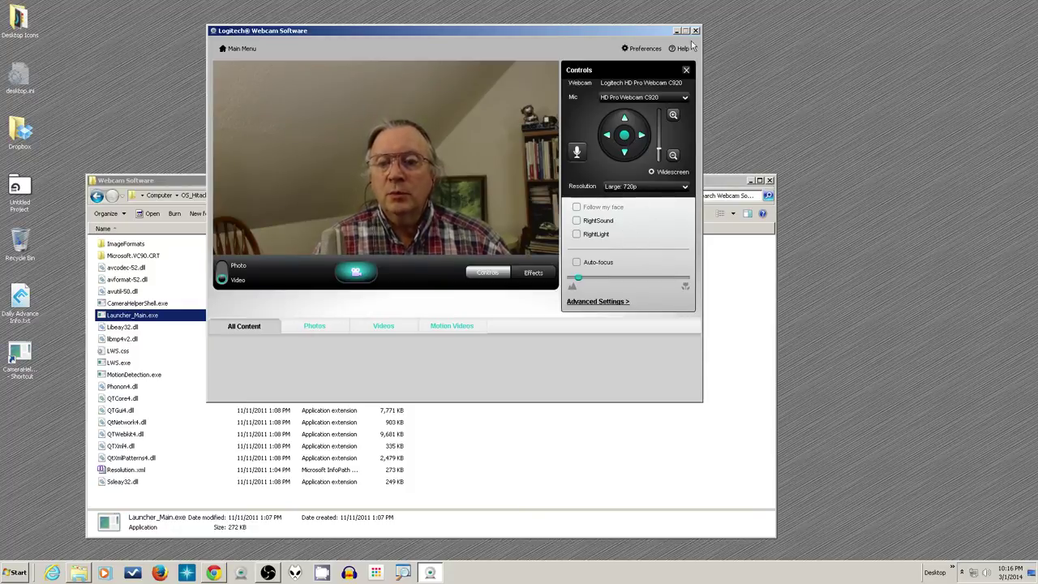
pyautogui.click(641, 47)
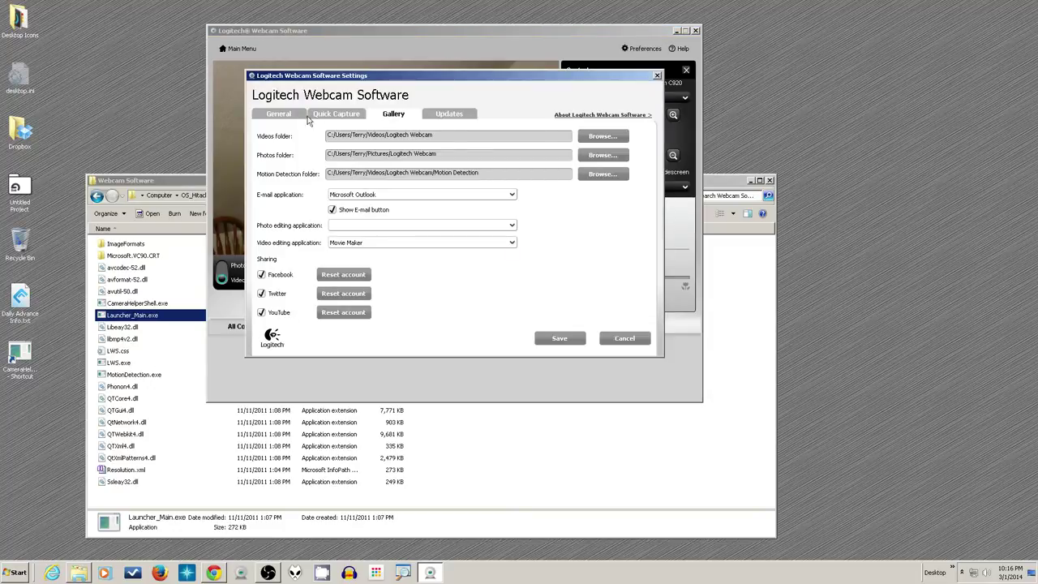
pyautogui.click(325, 116)
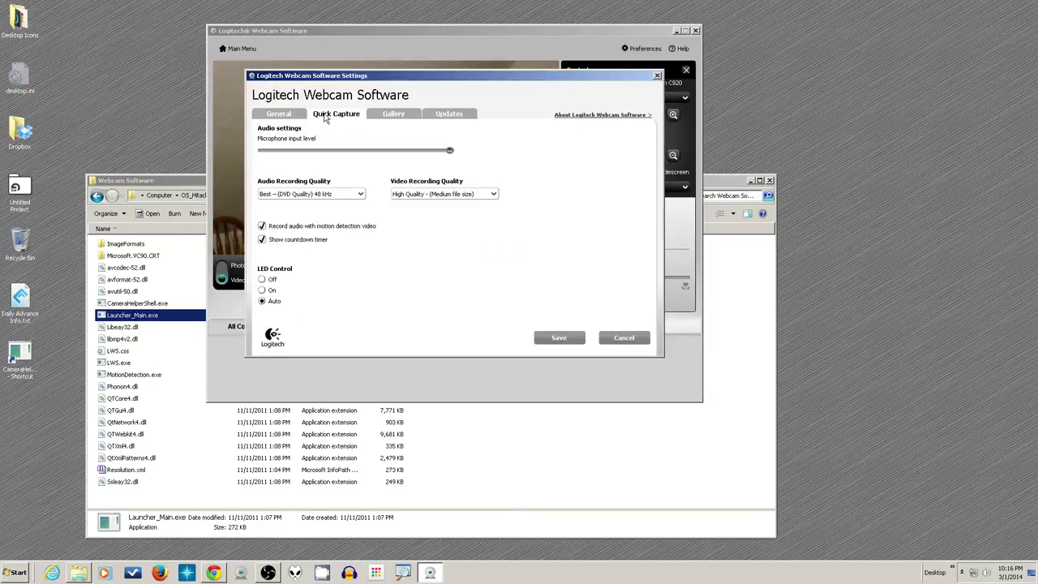
pyautogui.click(457, 195)
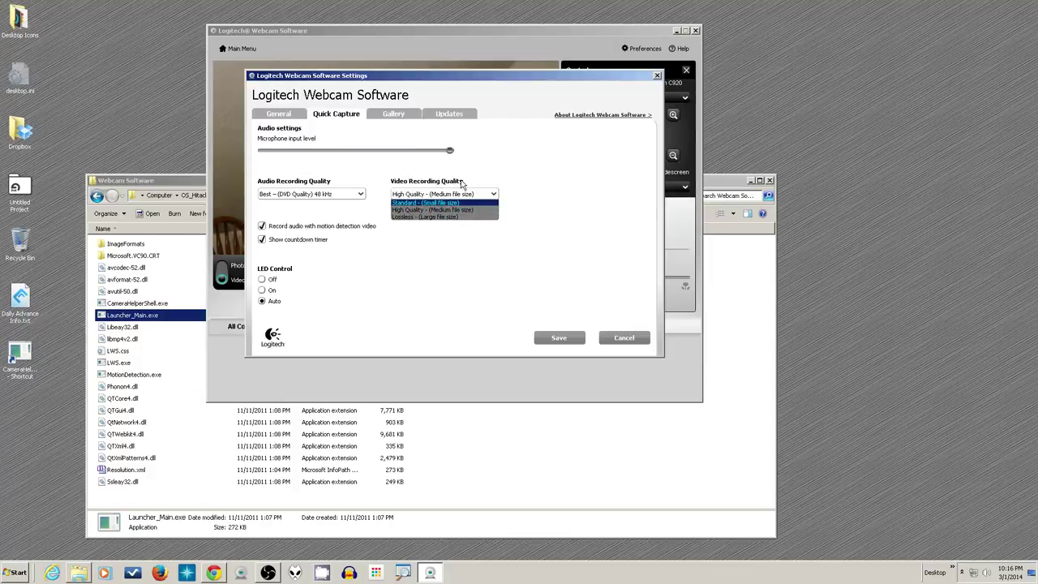
pyautogui.click(629, 338)
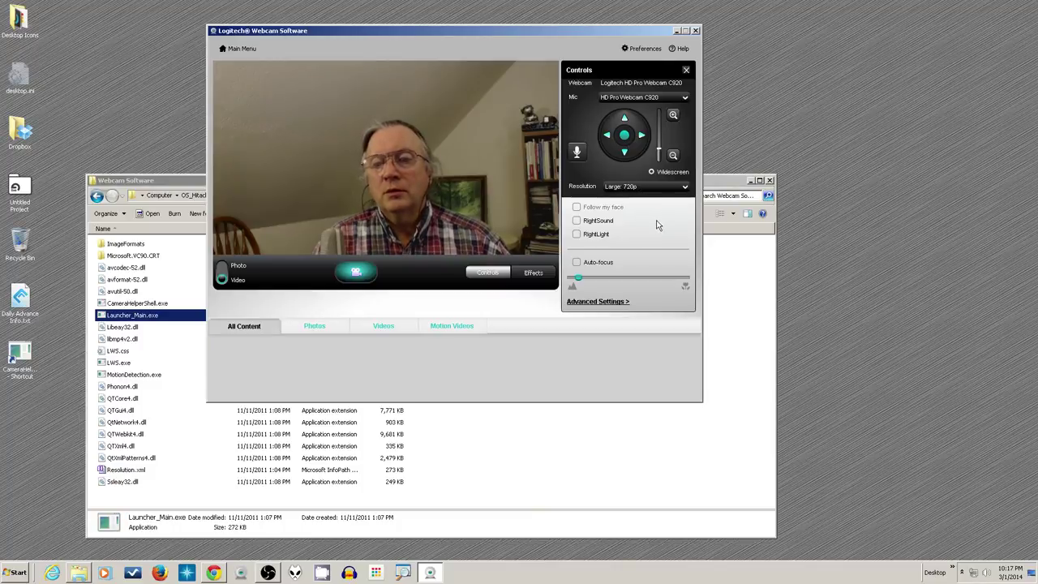
# Close the Logitech Webcam Software window with its X button
pyautogui.click(695, 31)
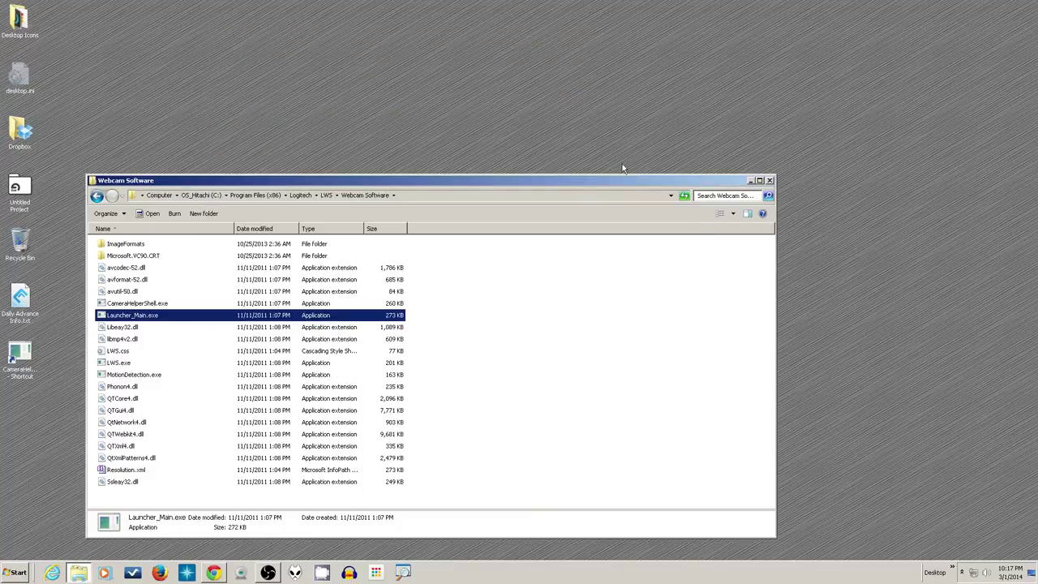